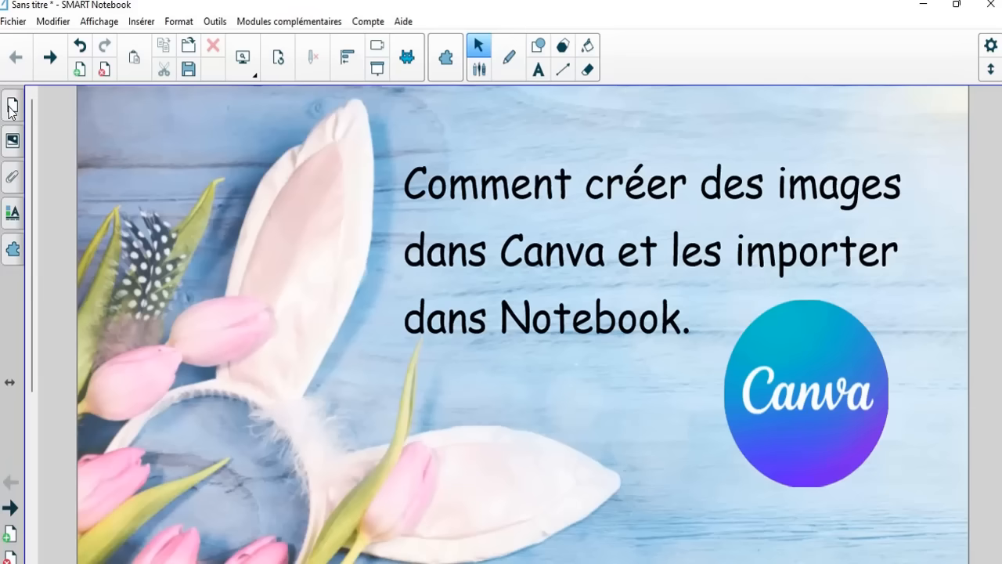
Add a blank page to the notebook file and set the page view zoom to 100%
click(78, 69)
click(242, 69)
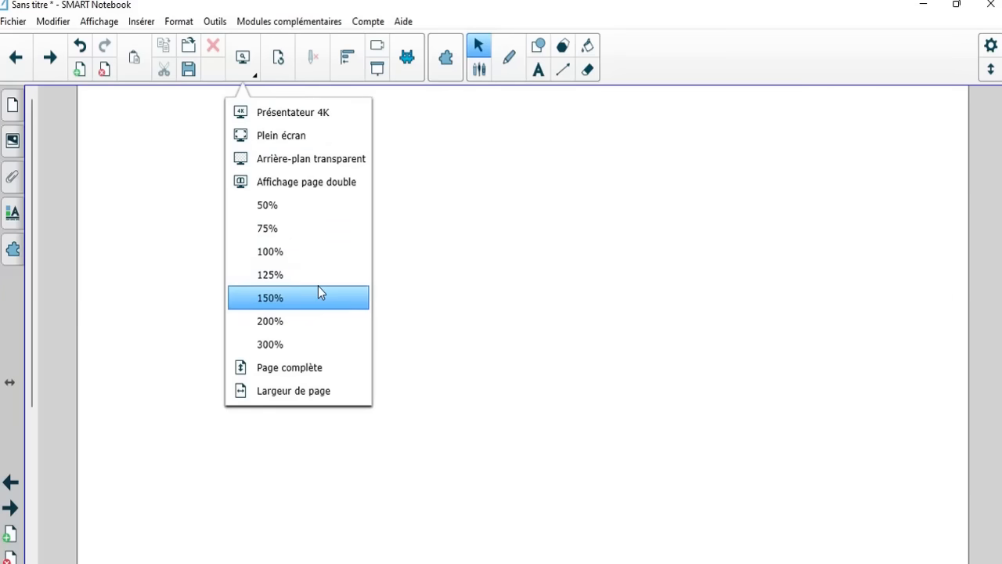
click(275, 251)
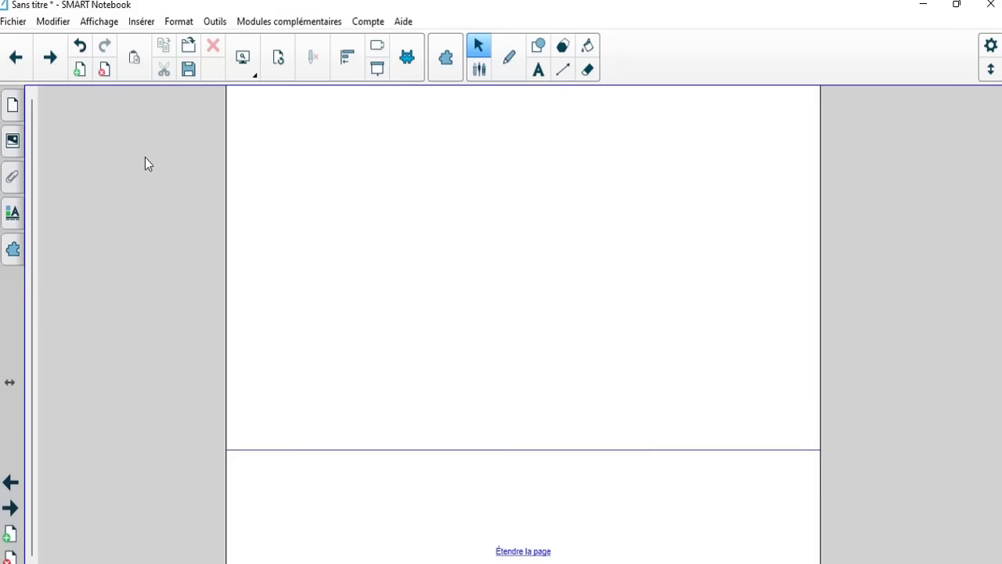
Set the full-screen page border to Plein écran (4:3)
click(92, 22)
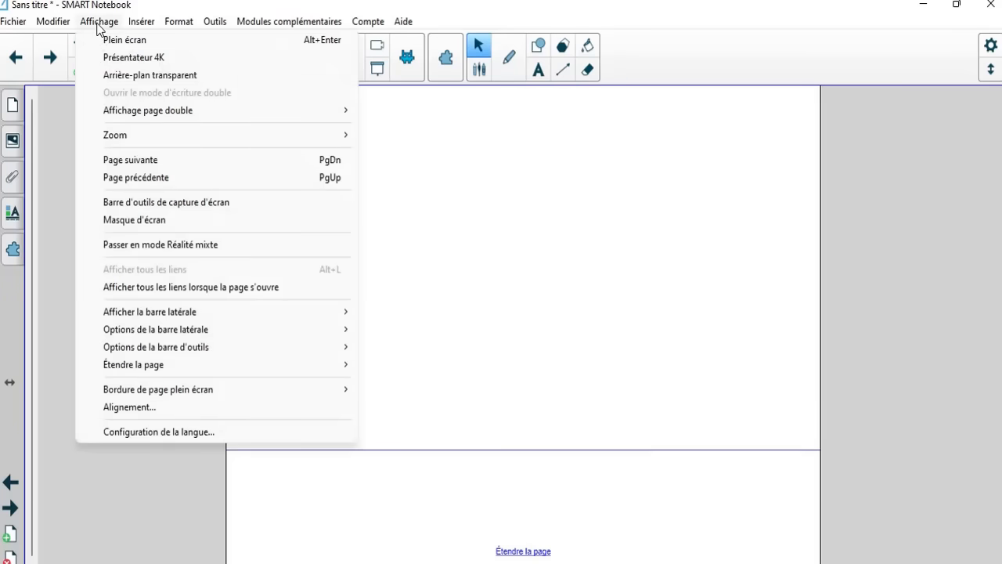
mouse_move(167, 391)
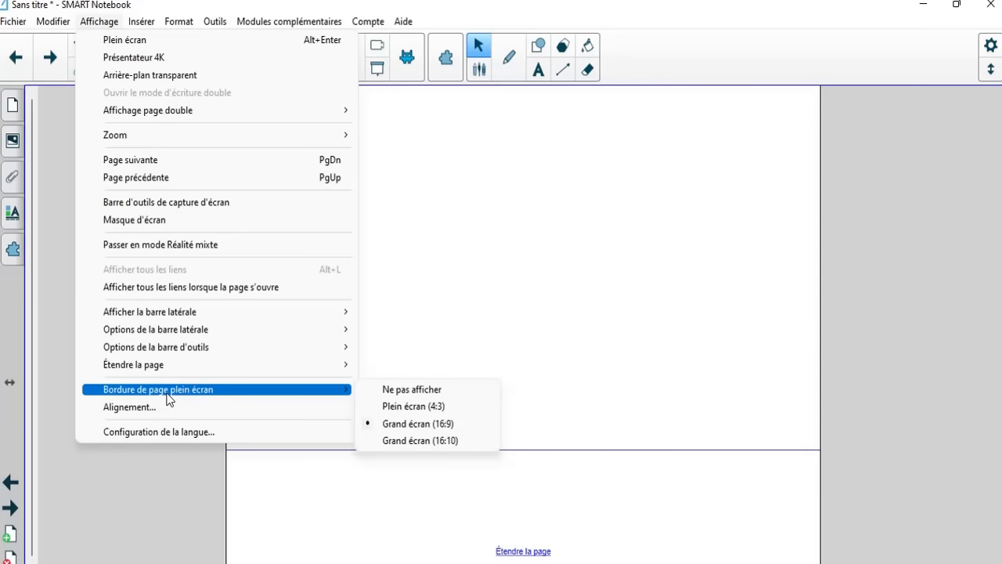
click(417, 409)
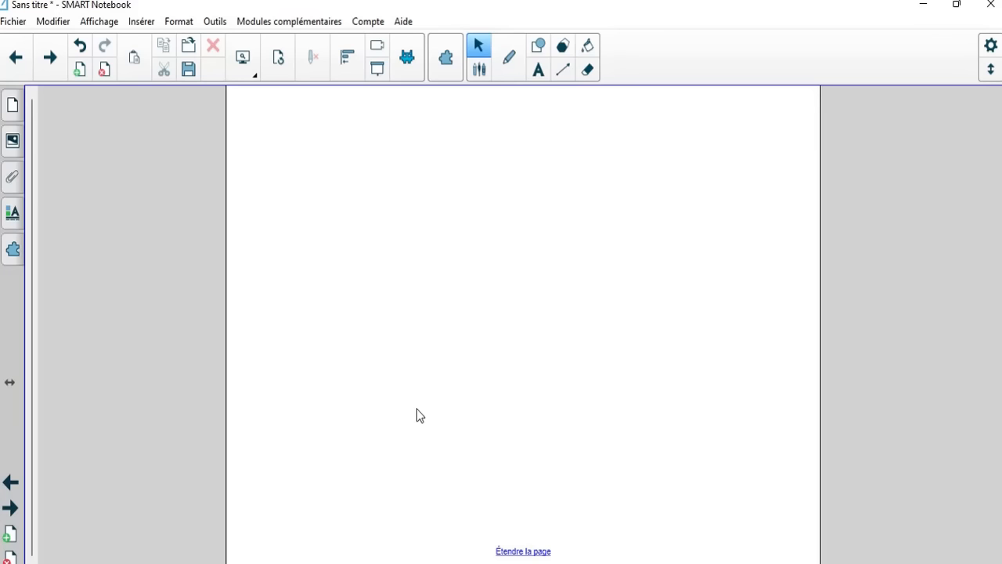
Set the full-screen page border to Grand écran (16:9)
click(95, 21)
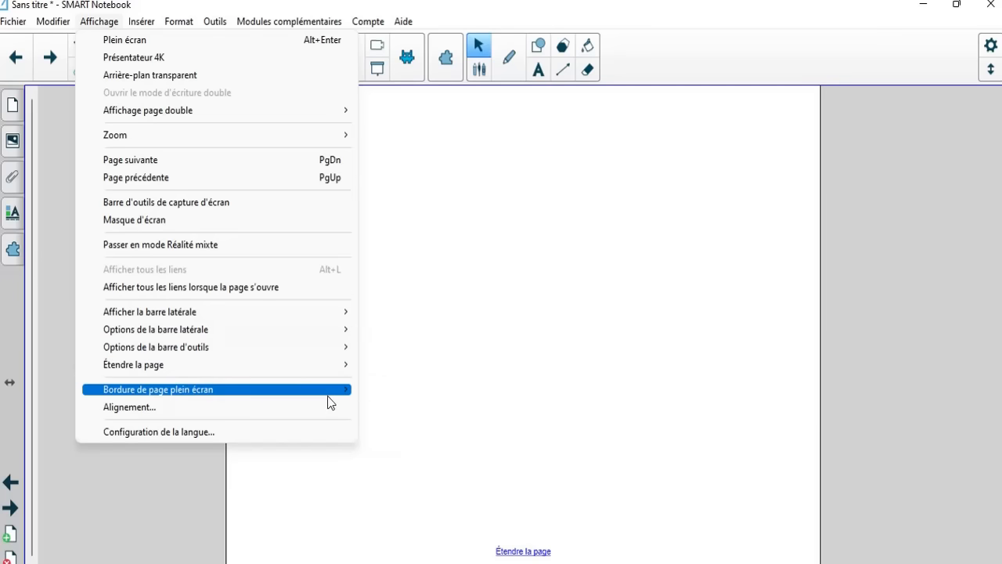
mouse_move(337, 400)
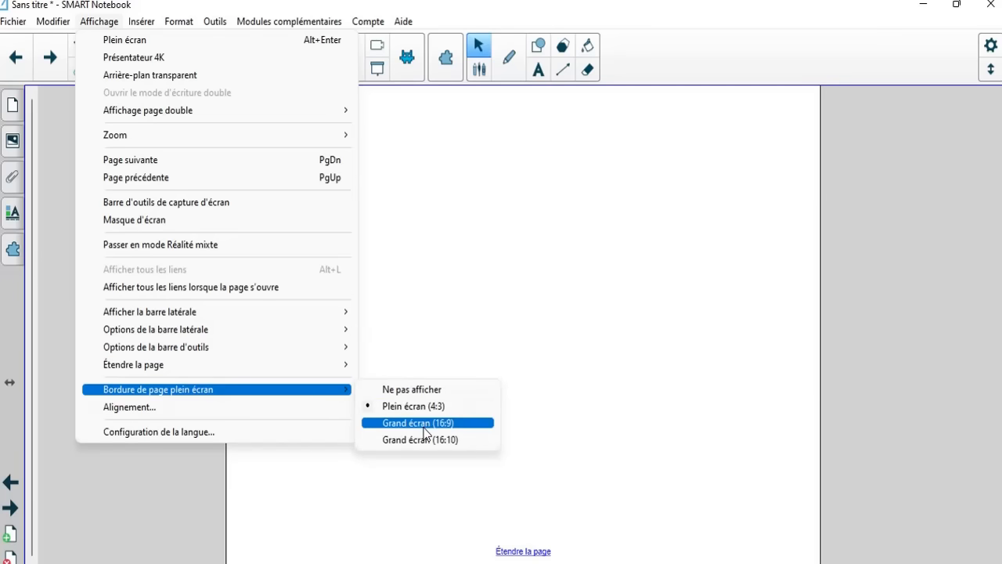
click(450, 427)
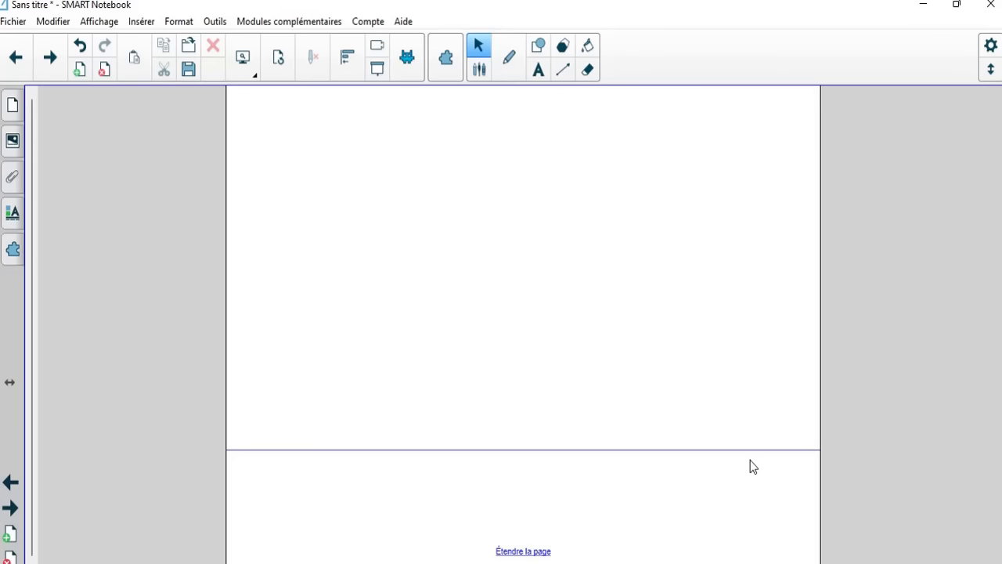
Set the page view zoom to 150%
click(259, 70)
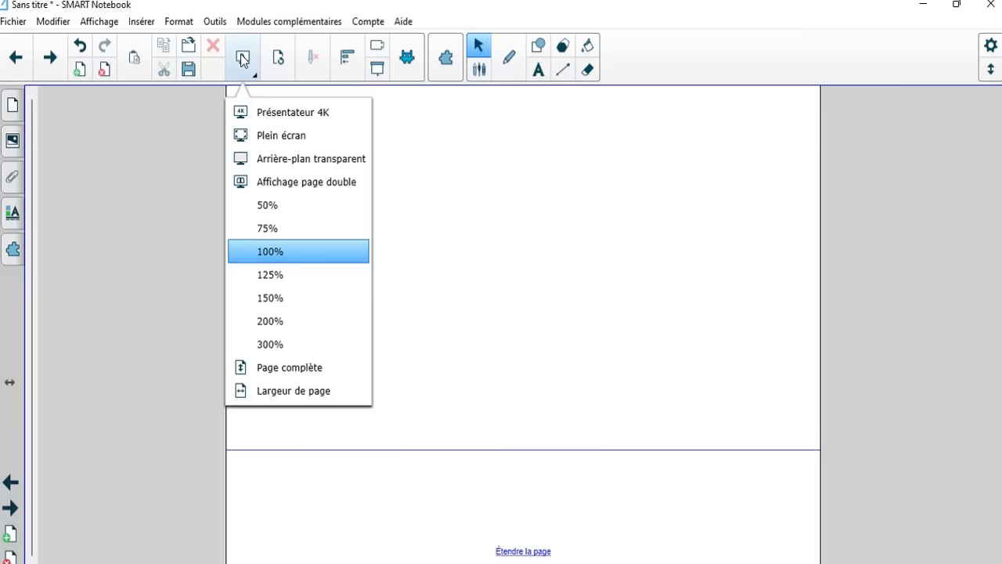
click(281, 305)
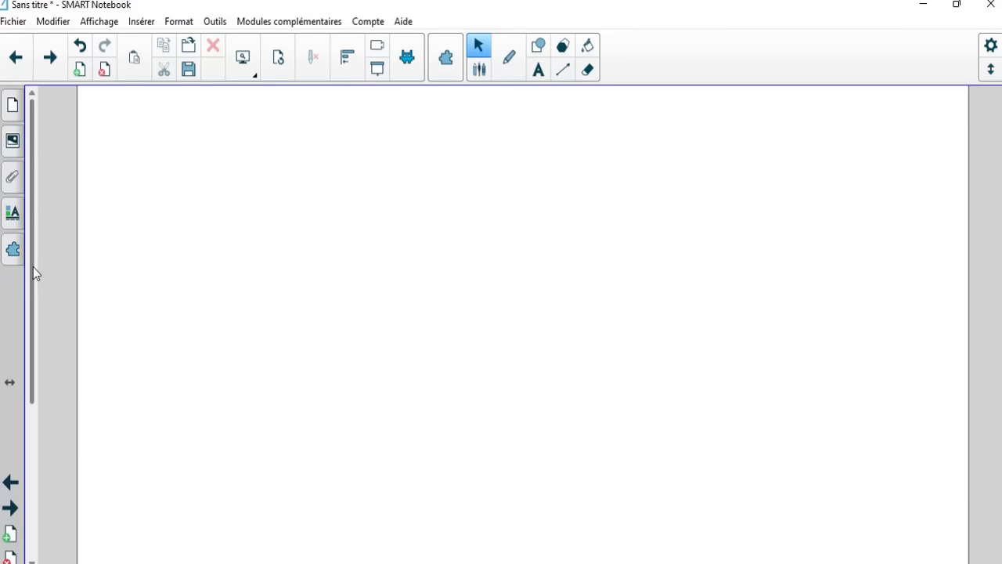
mouse_move(33, 267)
mouse_down()
mouse_move(32, 332)
mouse_move(29, 284)
mouse_up()
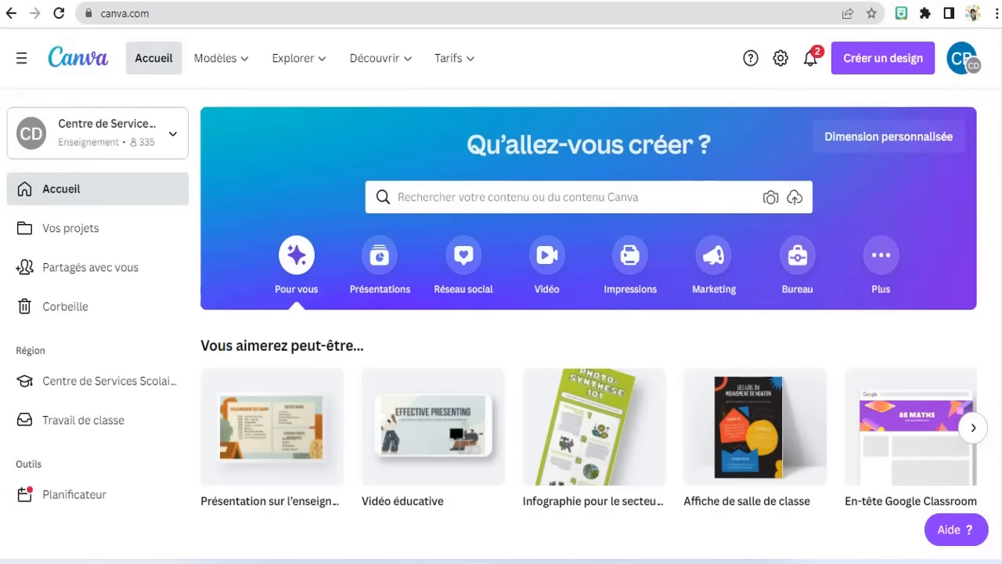
In Canva, create a new design with custom dimensions of 16 po wide by 9 po high
mouse_move(299, 57)
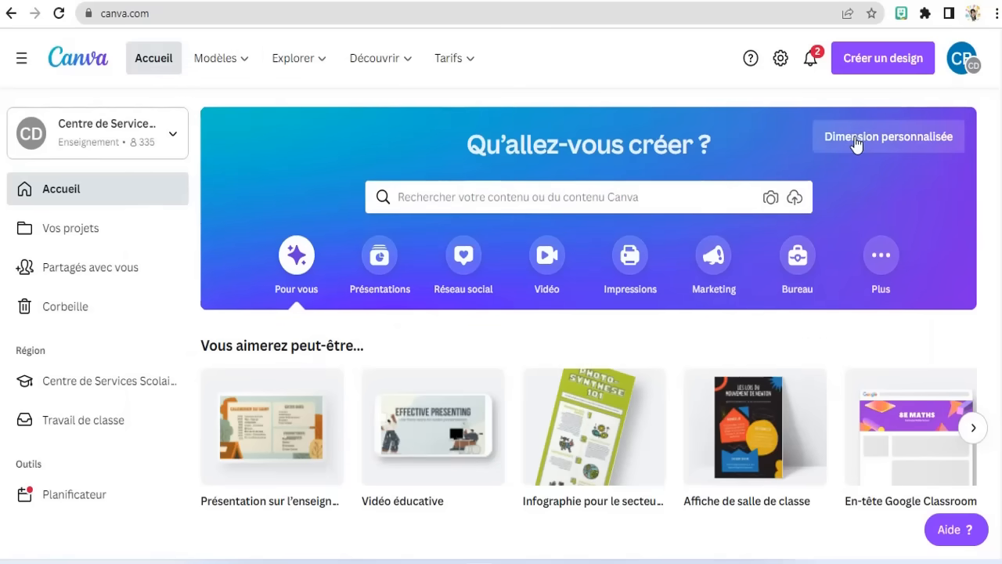
click(913, 147)
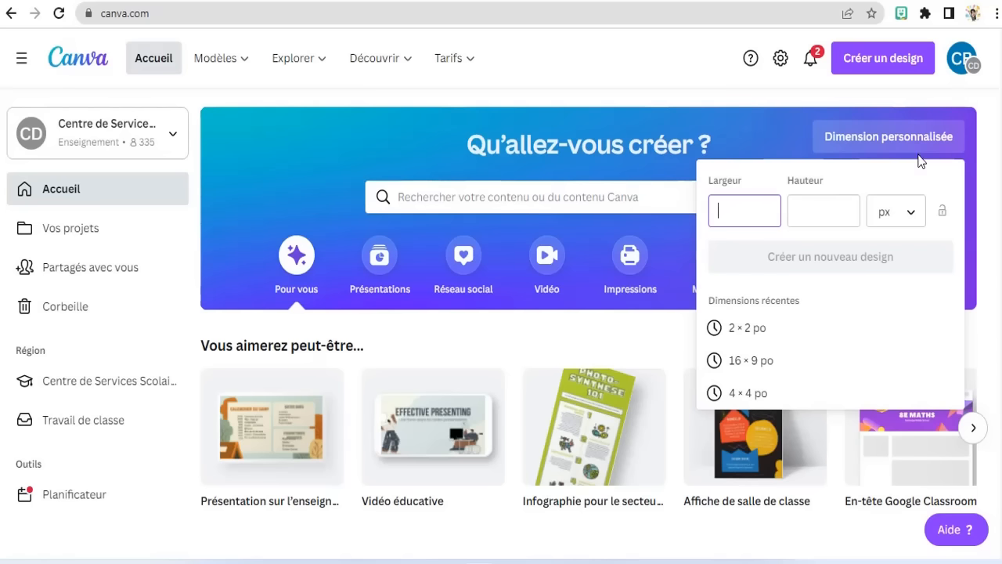
click(915, 218)
click(890, 246)
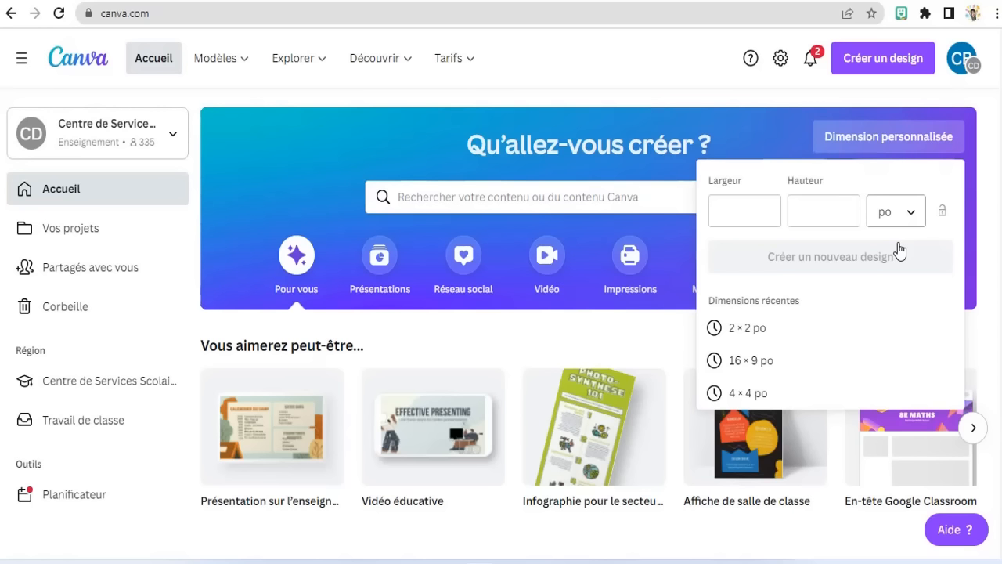
click(748, 209)
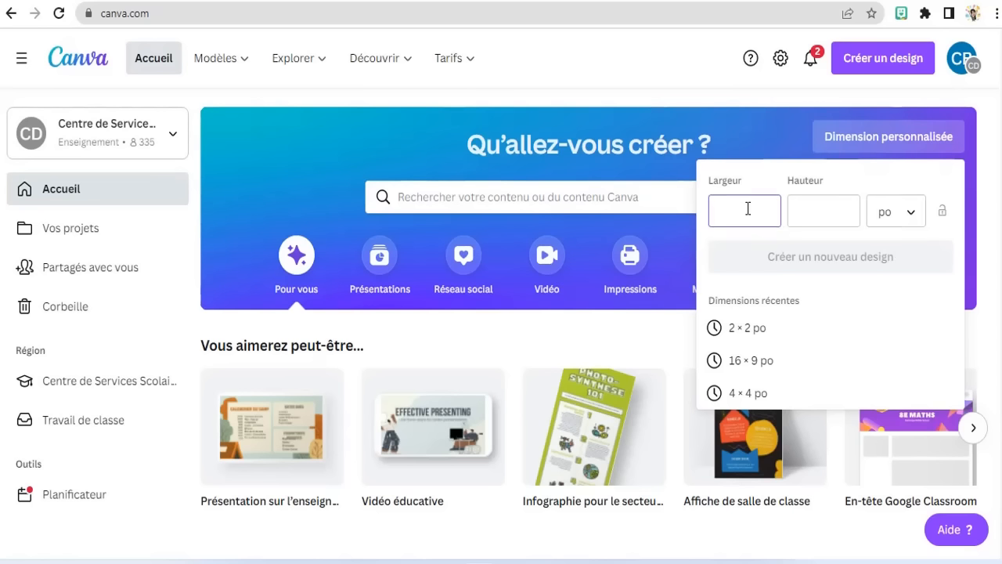
text(16)
key(Tab)
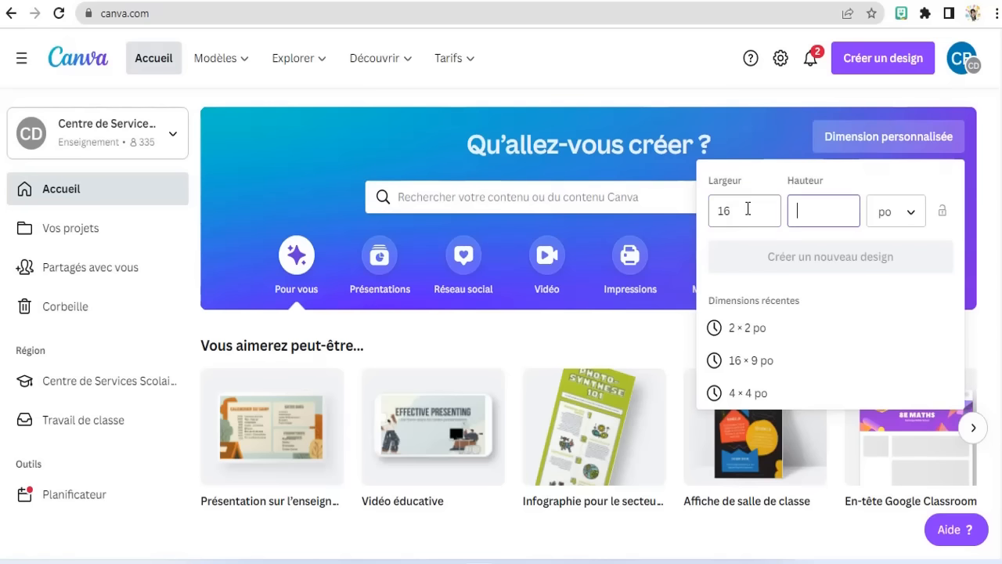
text(9)
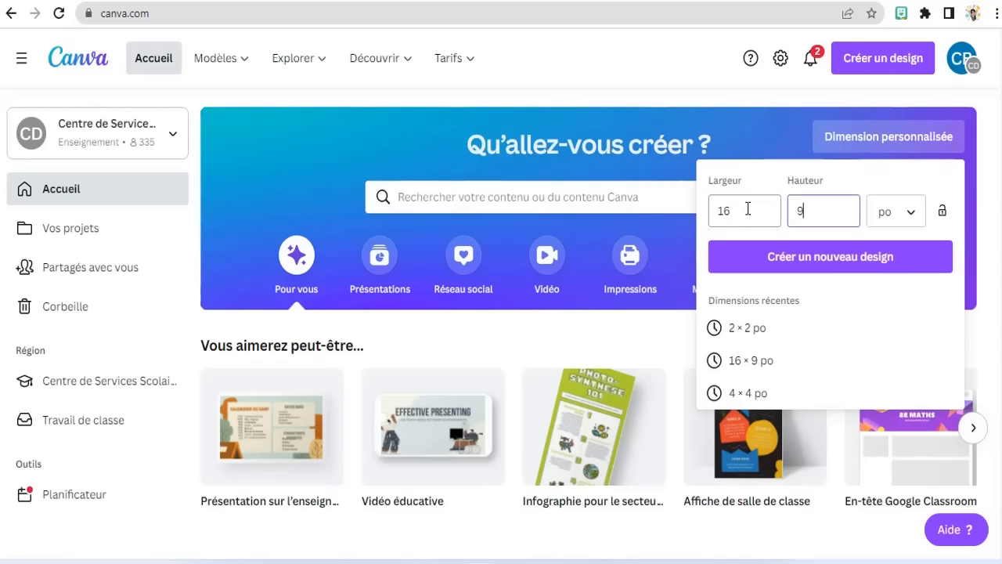
click(815, 258)
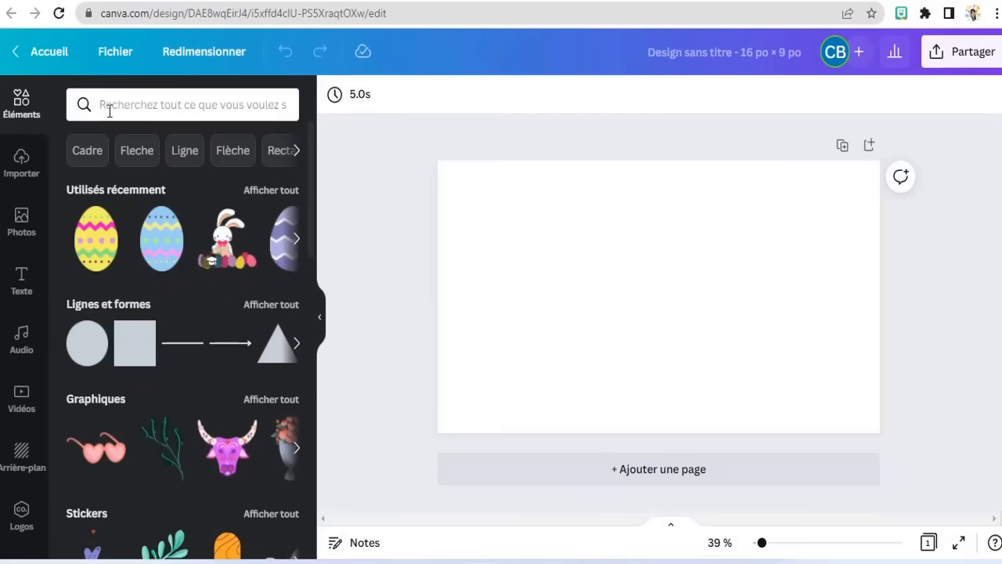
Search the elements for "Pâques" and cover the first page with the photo of patterned eggs on a pale blue background
click(108, 108)
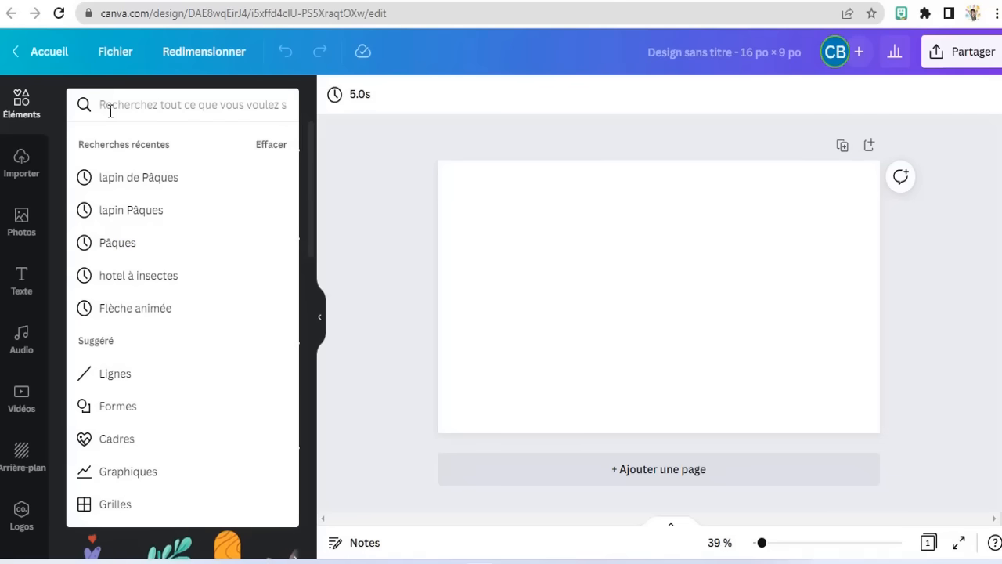
click(117, 243)
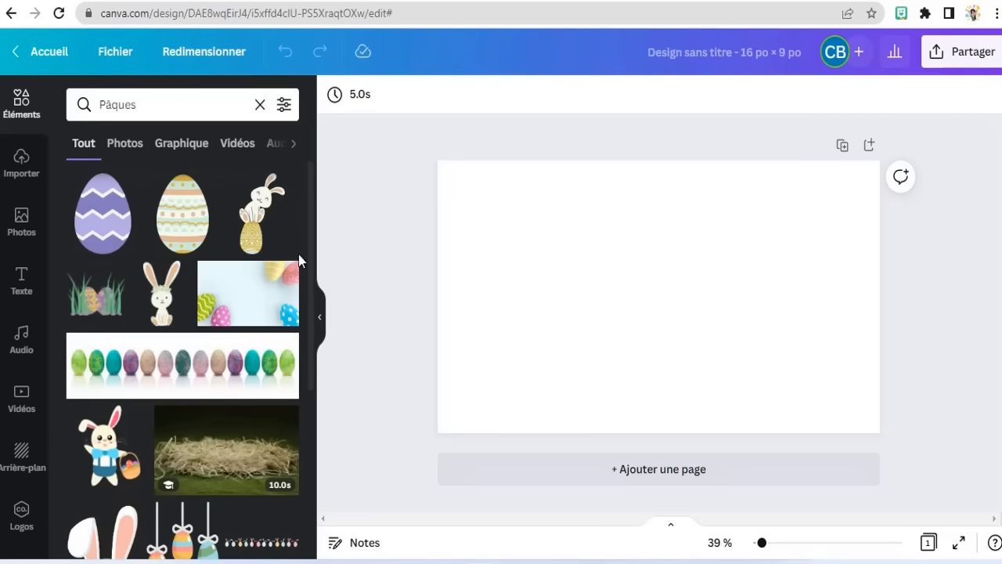
click(237, 301)
drag(556, 270, 506, 238)
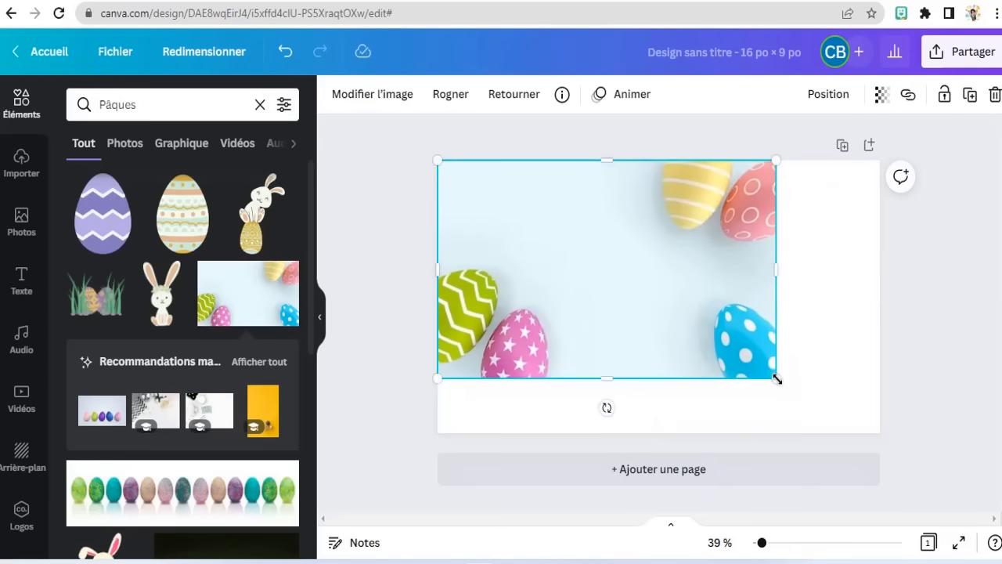
drag(775, 380, 891, 423)
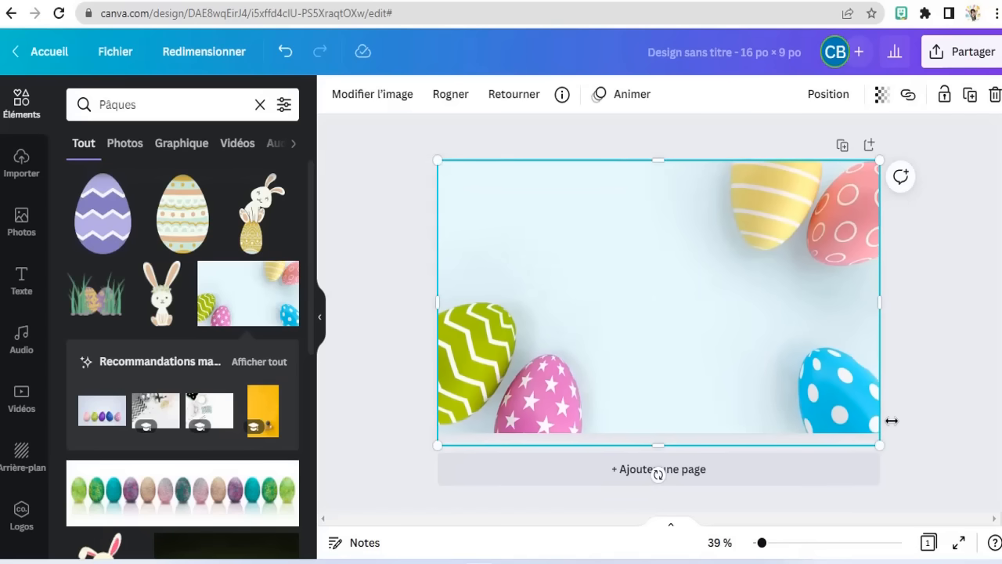
Add a second page and cover it with the photo of coloured eggs in green straw on wooden boards
click(603, 477)
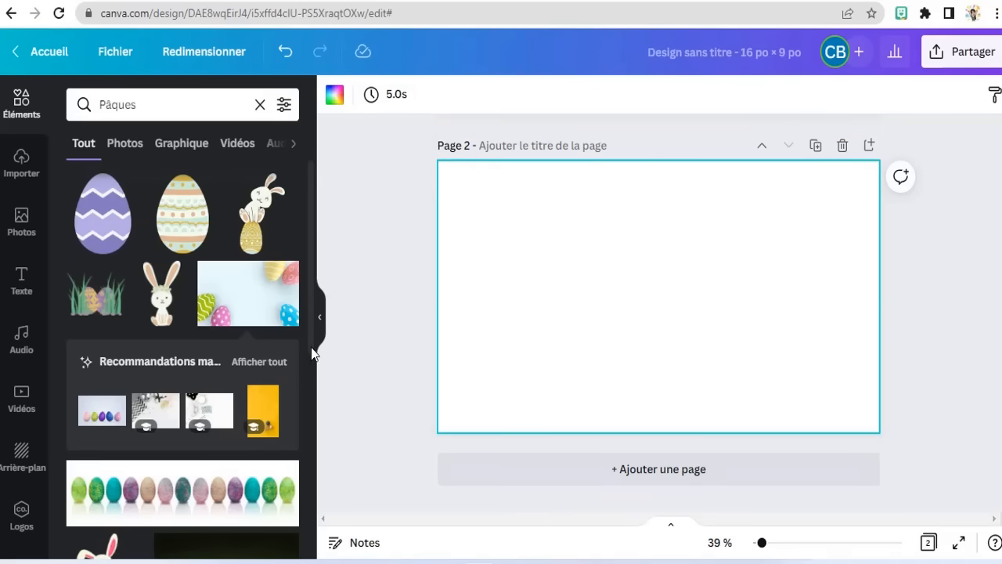
scroll(311, 309, down, 1)
drag(311, 310, 337, 496)
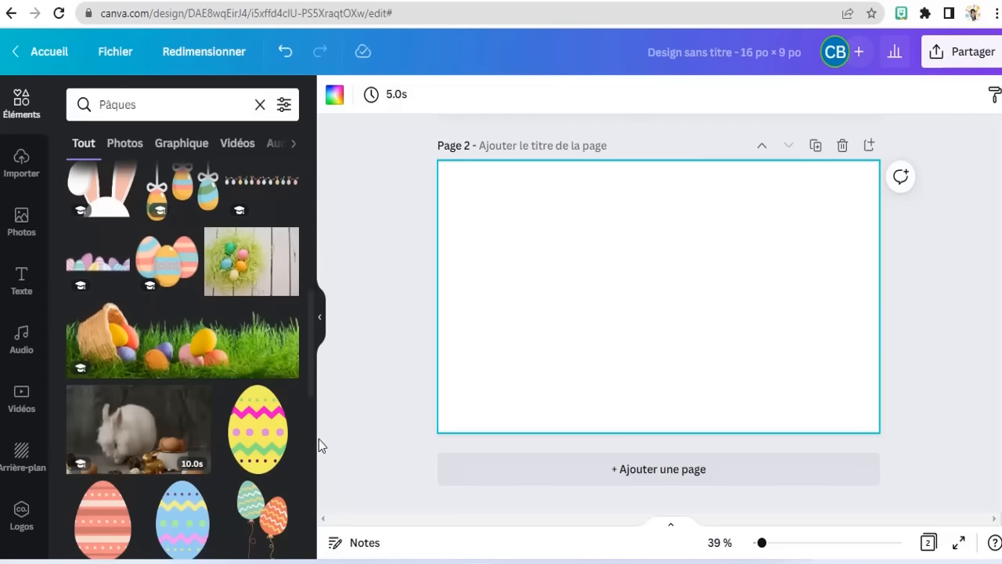
click(251, 262)
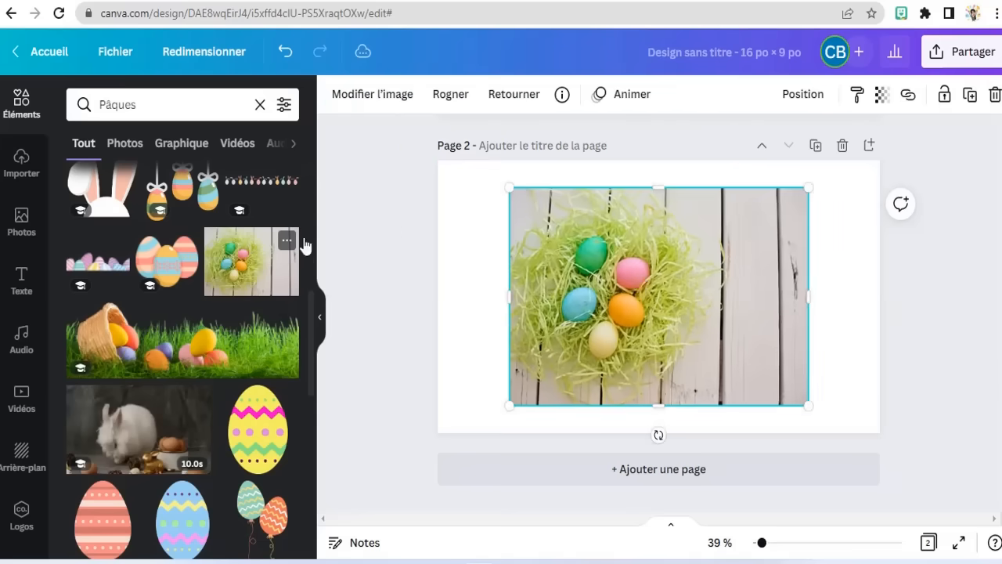
drag(646, 285, 536, 262)
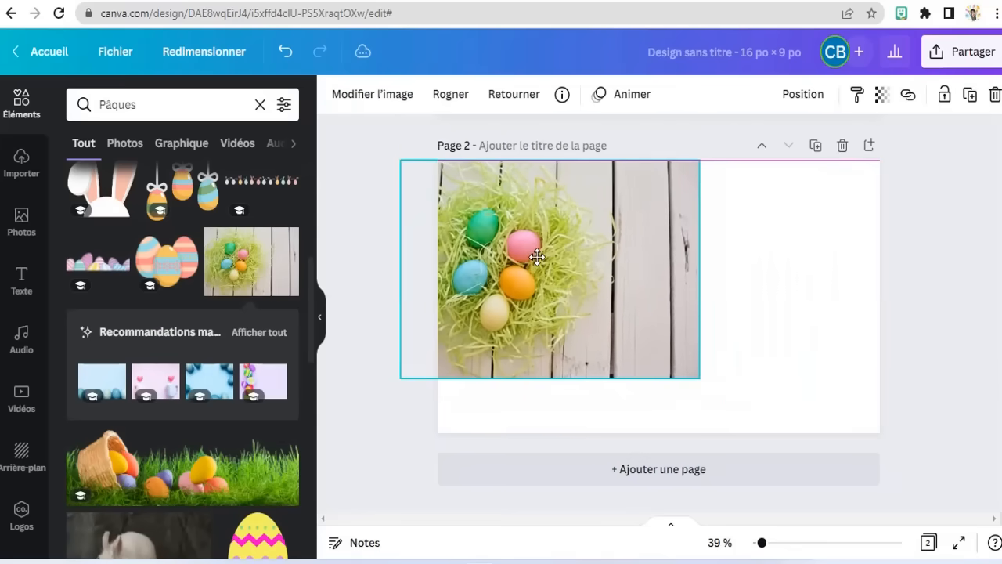
drag(700, 378, 927, 446)
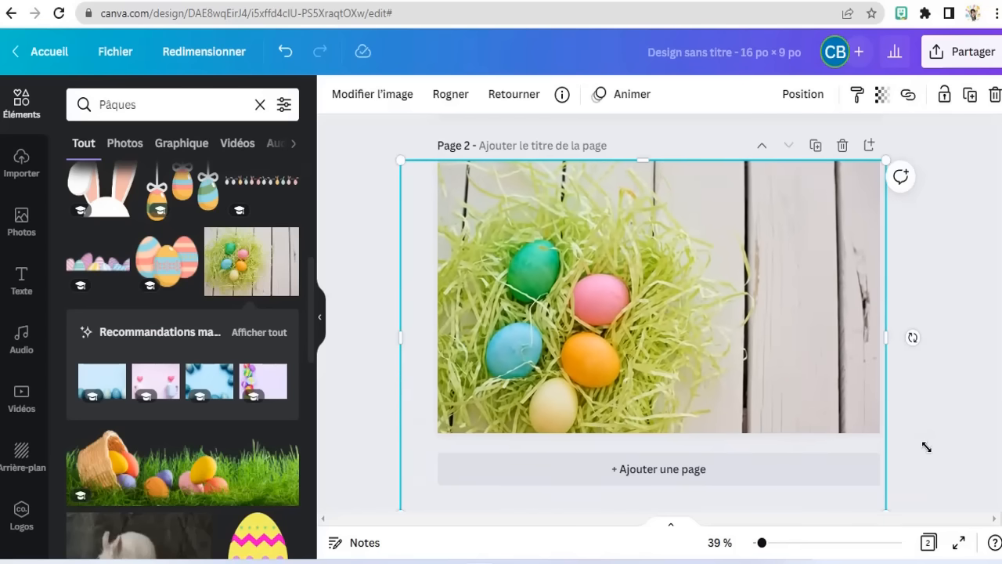
click(962, 314)
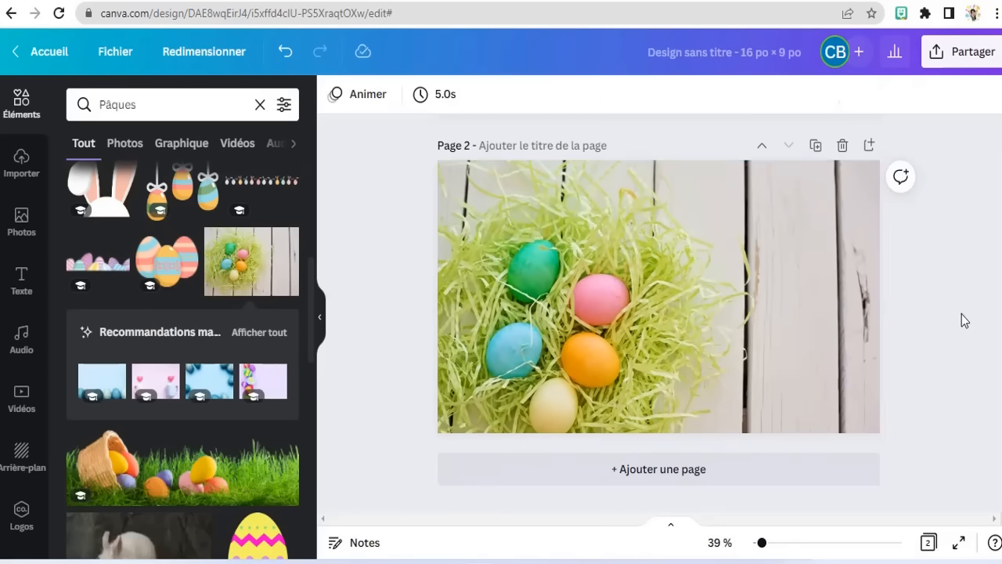
Try a lower Transparence value on the second page's egg nest photo and restore it to 100
click(700, 272)
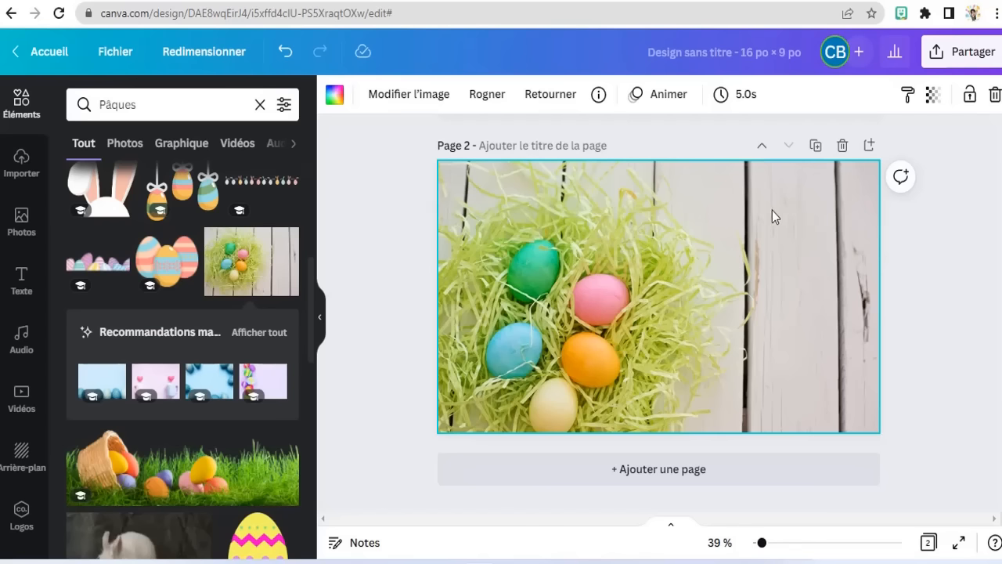
click(933, 95)
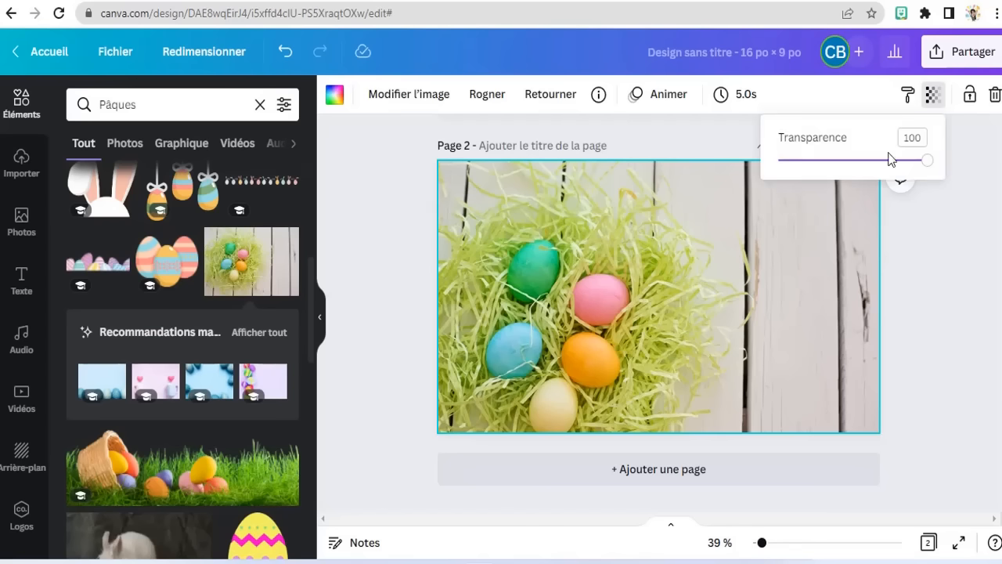
drag(927, 162, 824, 160)
drag(834, 159, 932, 163)
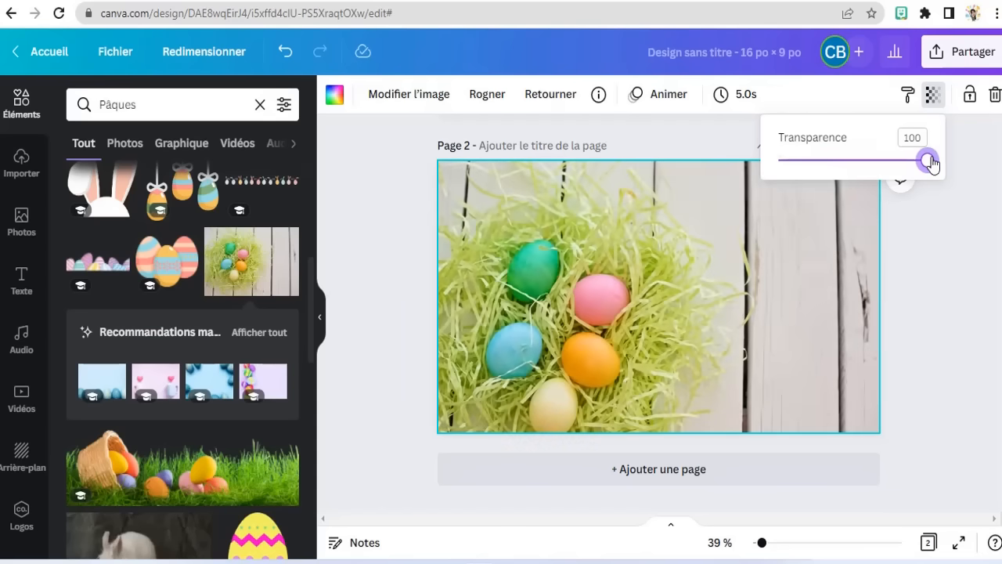
click(947, 291)
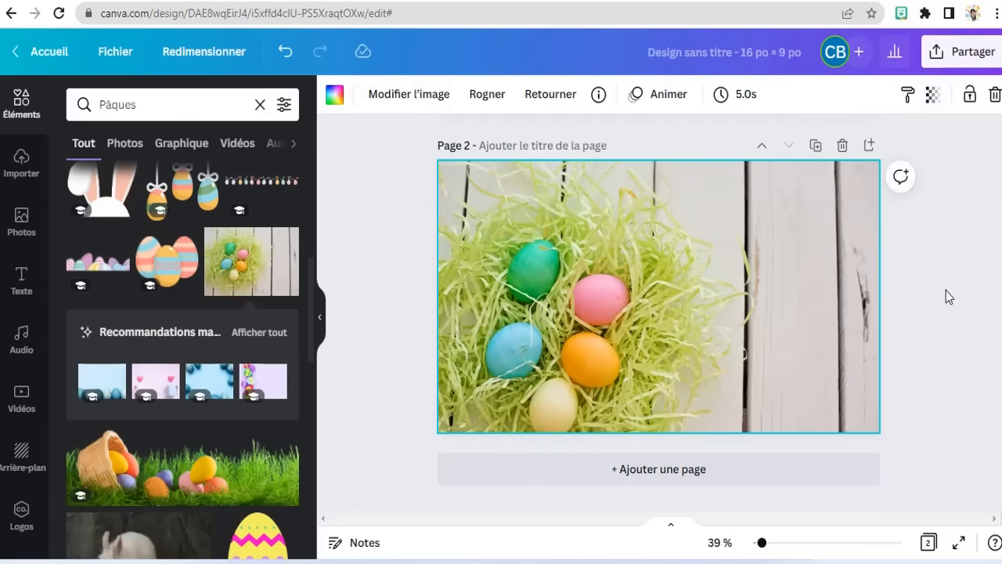
Add a third page and cover it with the recommended photo of decorated eggs on a lilac background
click(675, 478)
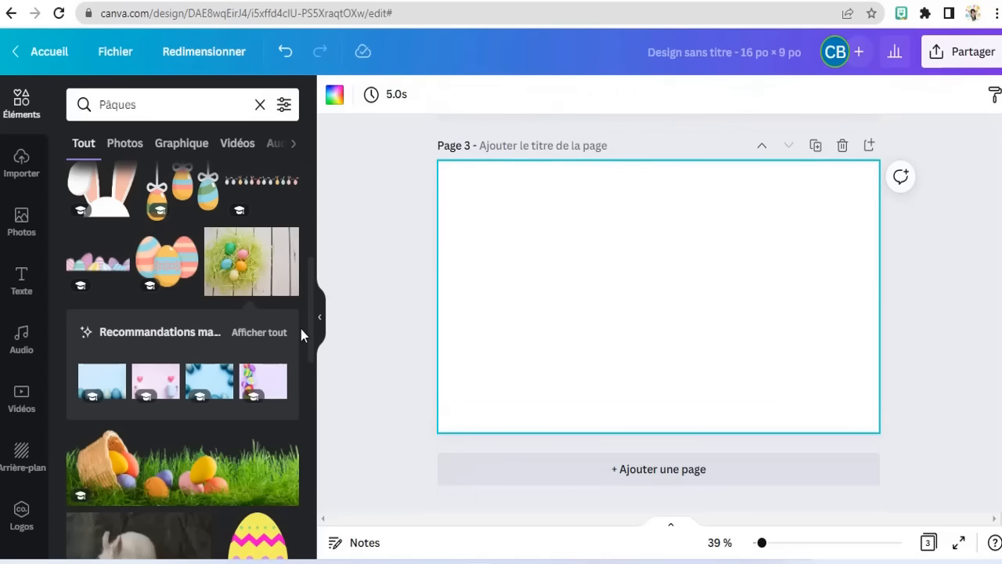
click(263, 382)
drag(647, 310, 575, 283)
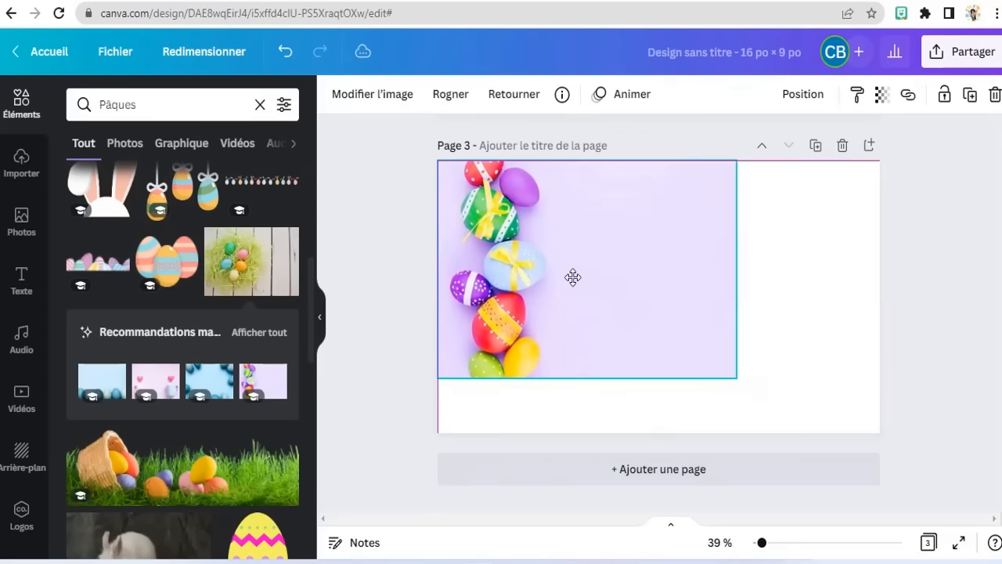
drag(740, 383, 933, 416)
click(941, 373)
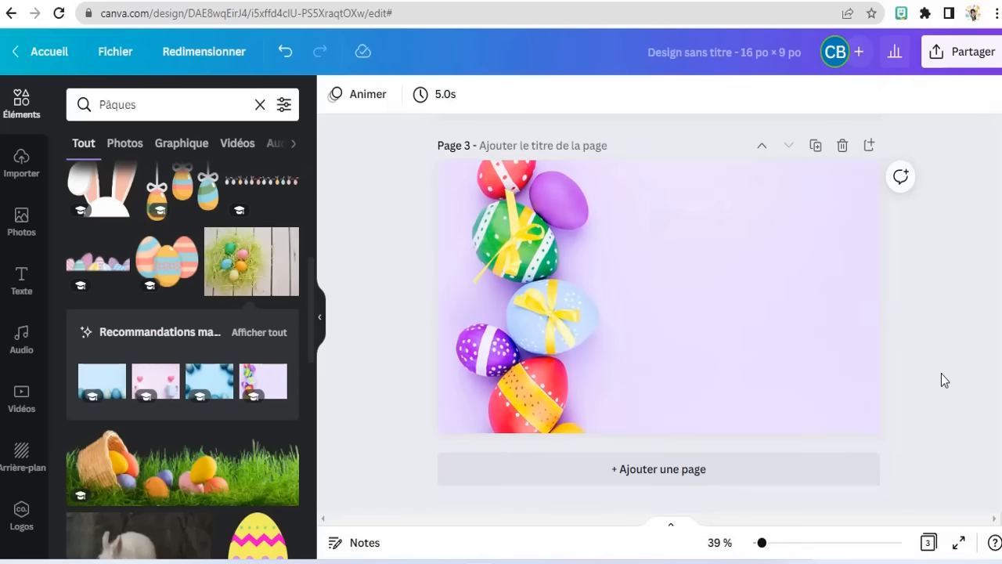
Add a fourth page and stretch the photo of the egg basket in grass across the full width of its lower part
click(634, 472)
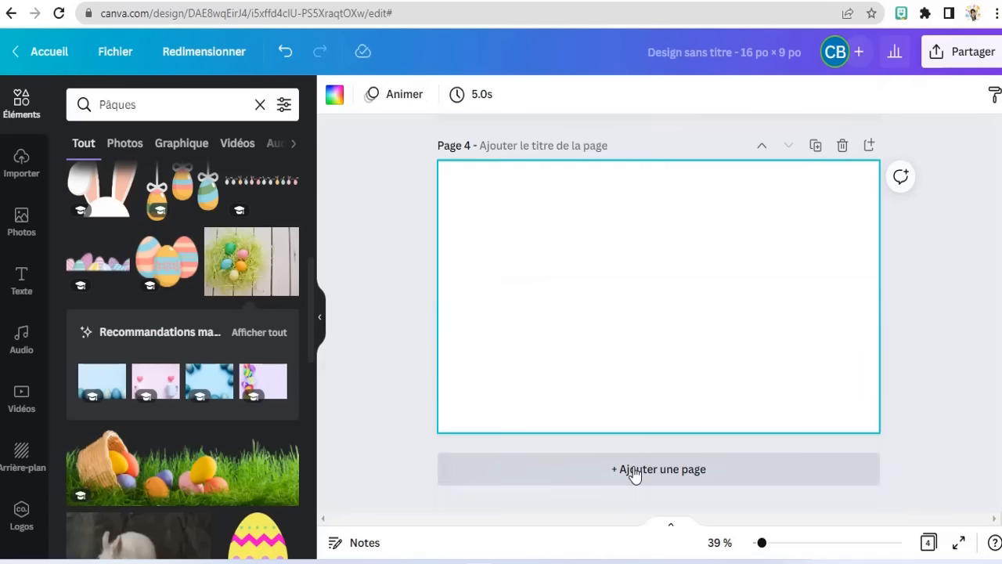
click(154, 486)
drag(609, 284, 585, 357)
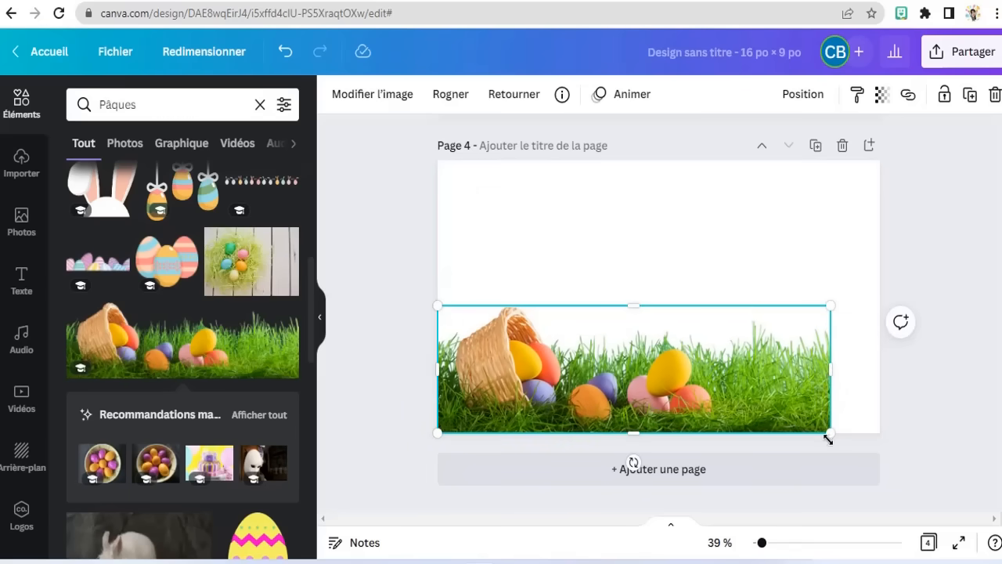
drag(828, 439, 881, 434)
click(710, 188)
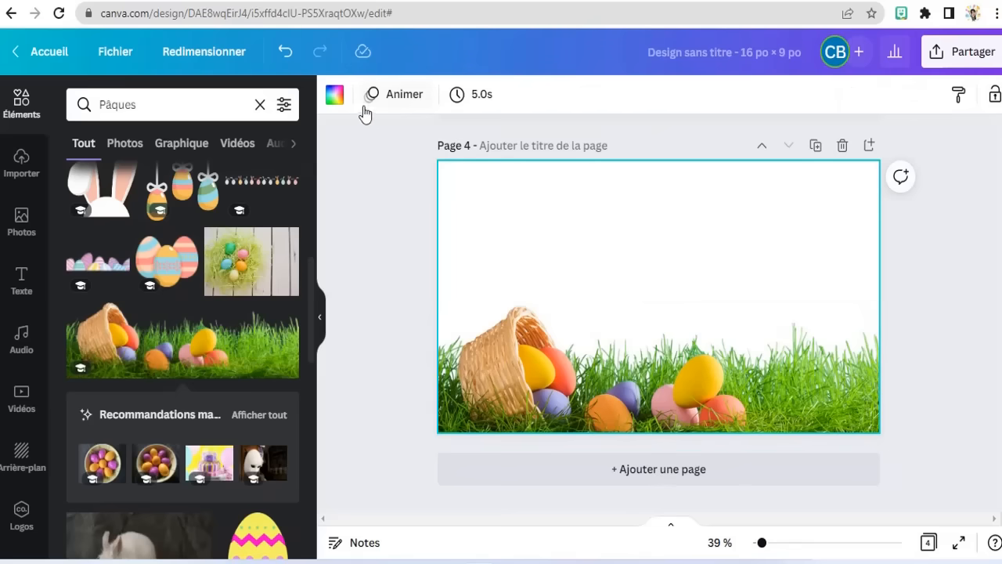
Set the fourth page's background colour to light turquoise
click(334, 94)
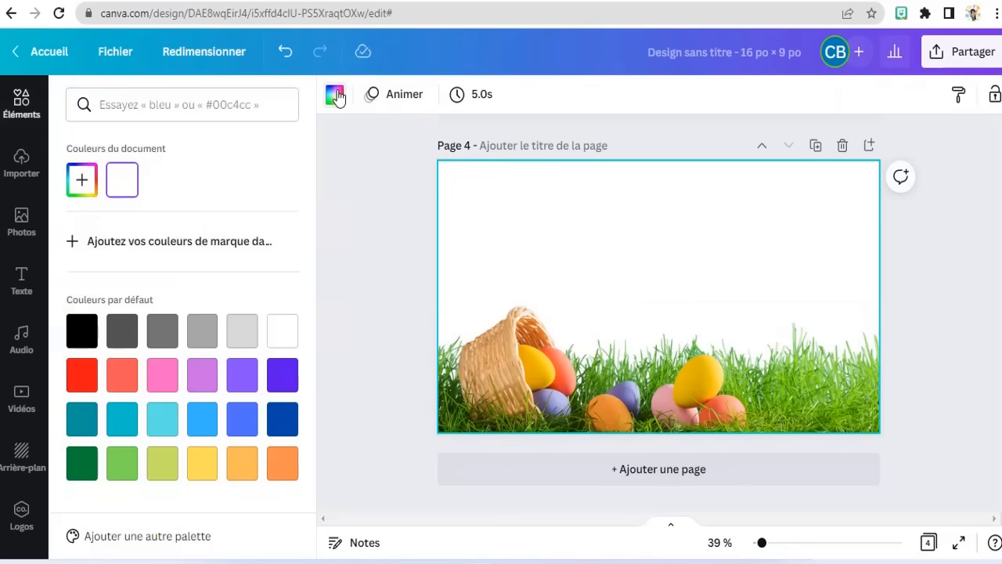
click(174, 422)
click(341, 244)
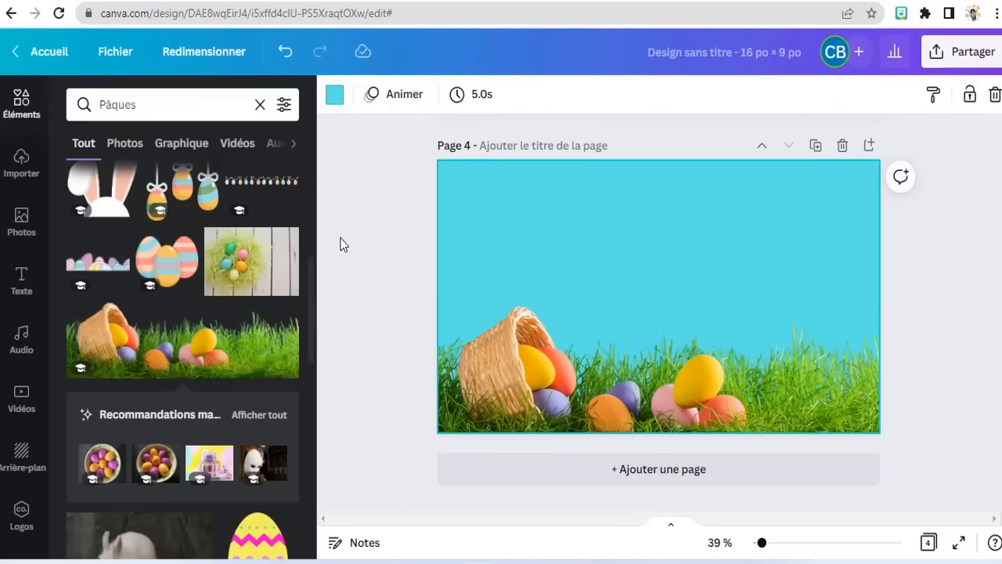
Add the white bunny ears graphic to the fourth page and rotate it so the ears stick in sideways from the right edge
drag(110, 201, 787, 298)
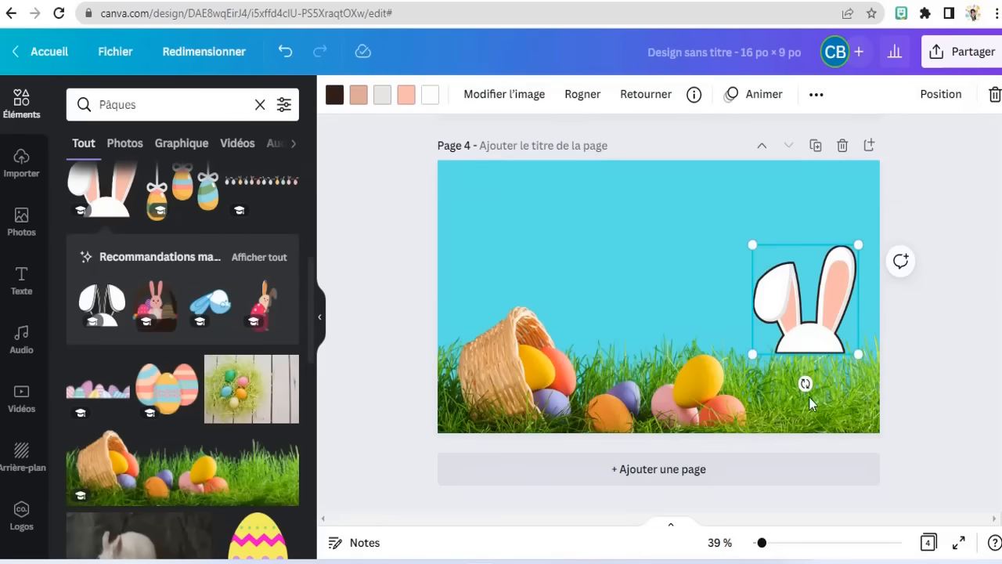
drag(809, 396, 859, 336)
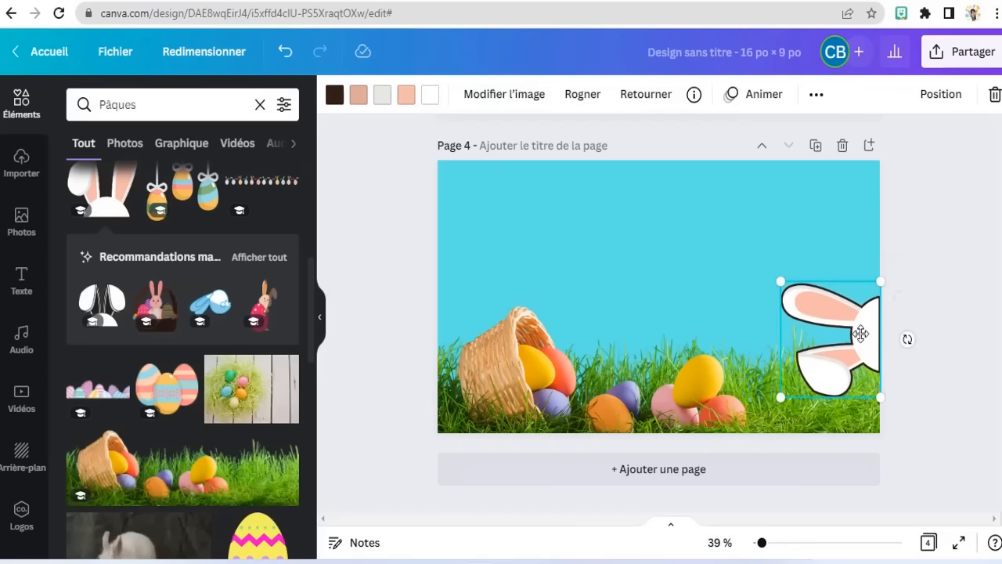
click(933, 349)
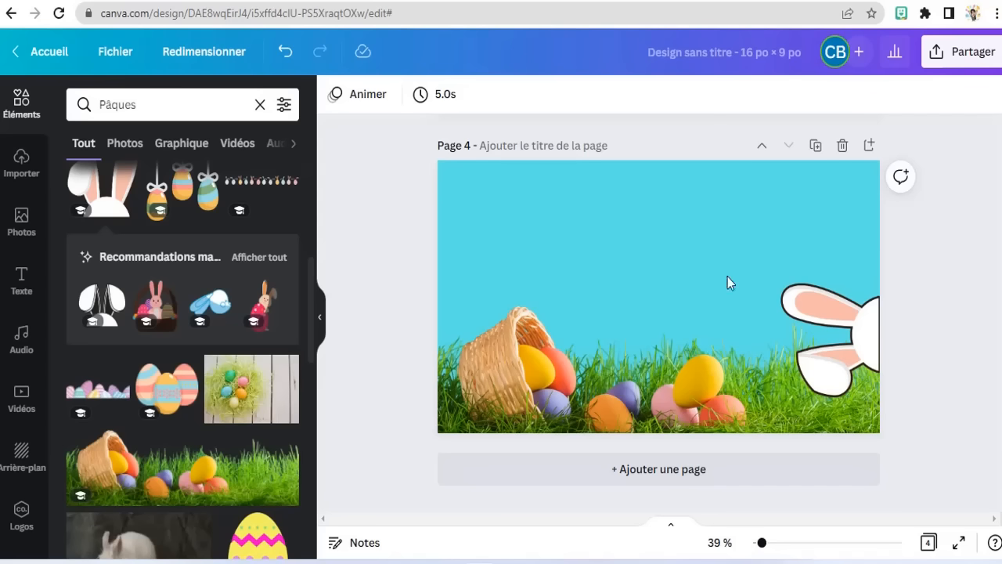
Add a fifth page and search the background library for "pâques"
click(136, 104)
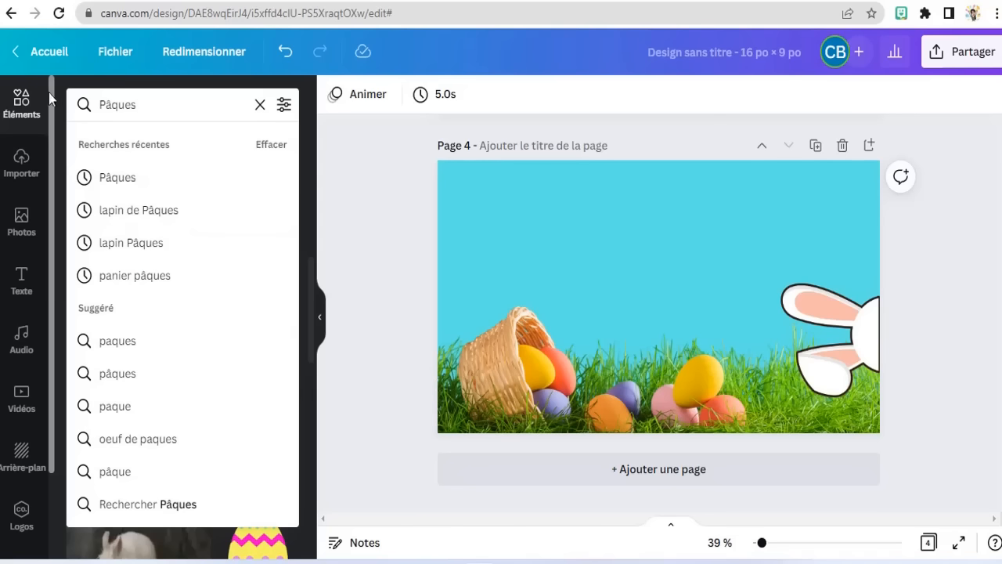
click(639, 479)
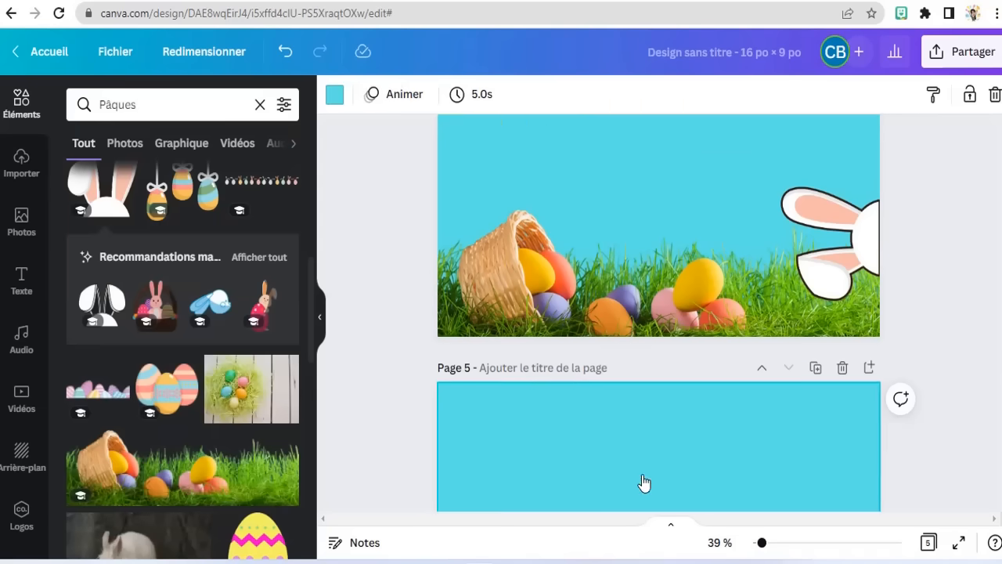
click(21, 454)
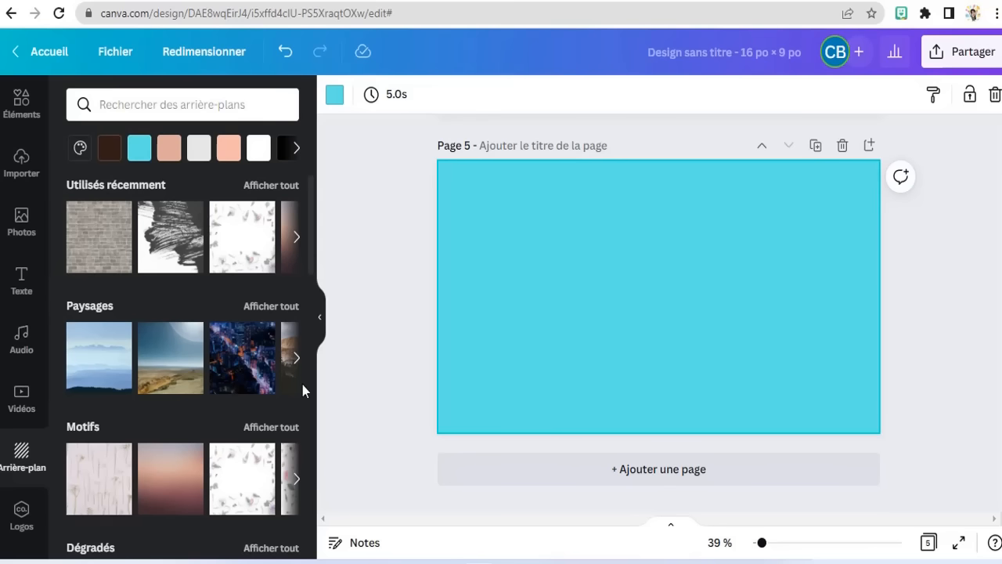
click(117, 104)
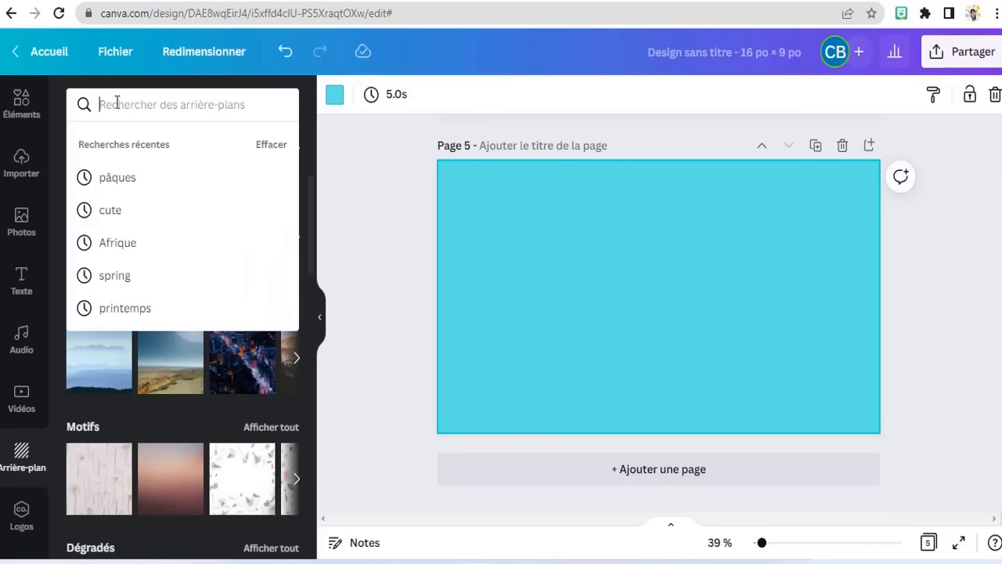
click(127, 177)
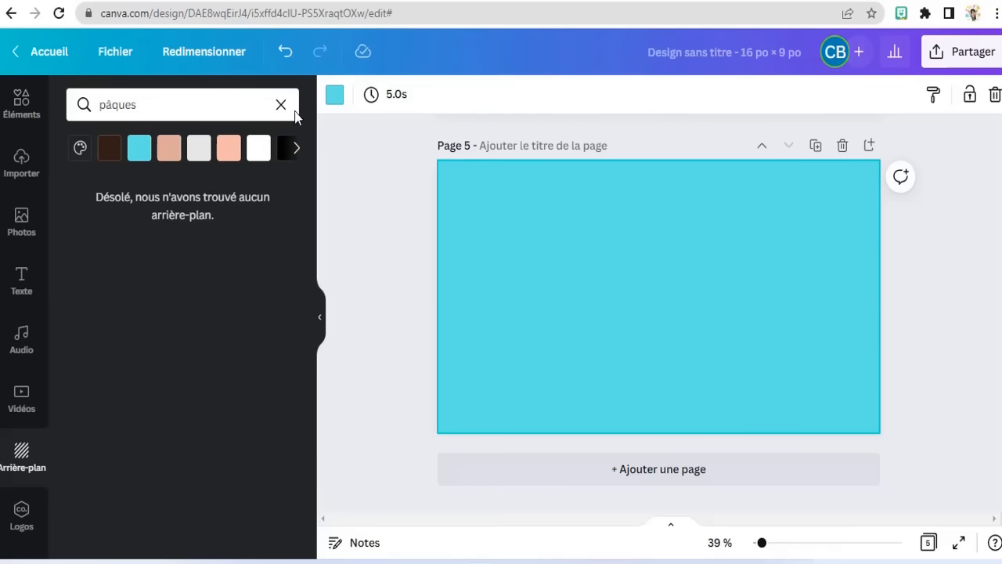
Clear the background search and fill the fifth page with the green grass background
click(281, 104)
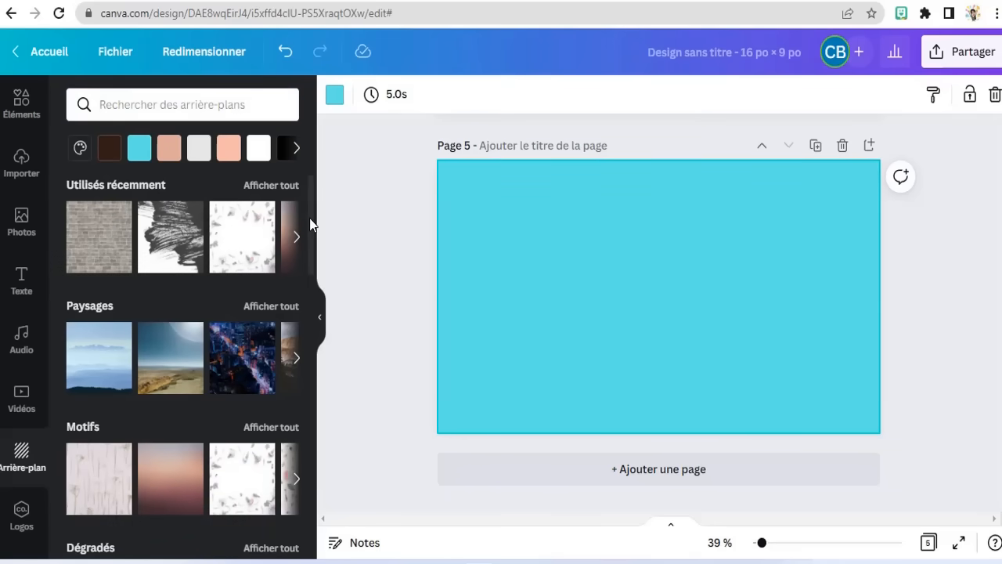
scroll(307, 283, down, 5)
drag(310, 305, 318, 418)
click(239, 200)
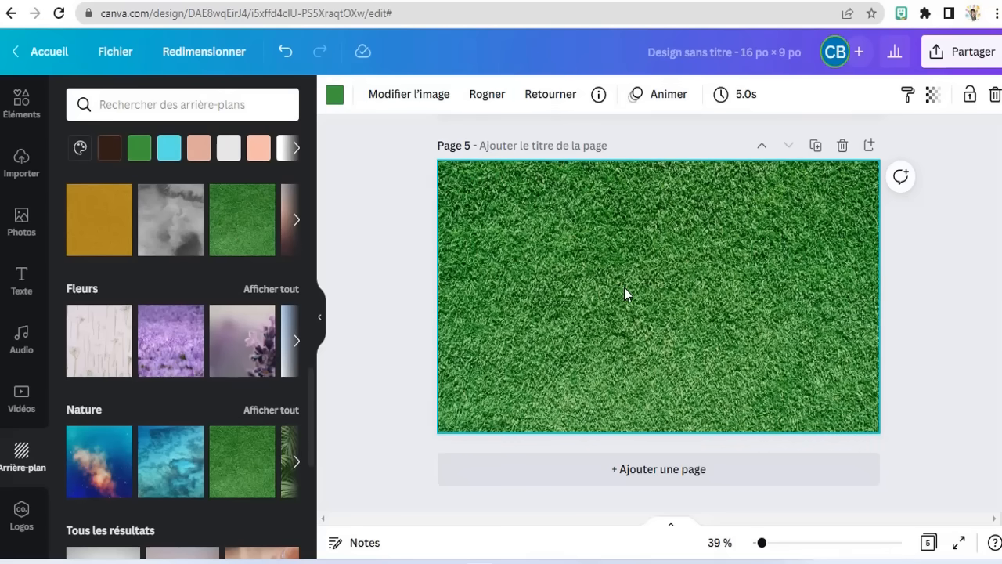
Place the egg basket grass photo along the fifth page's bottom and the three decorated eggs graphic in its lower right corner
click(21, 100)
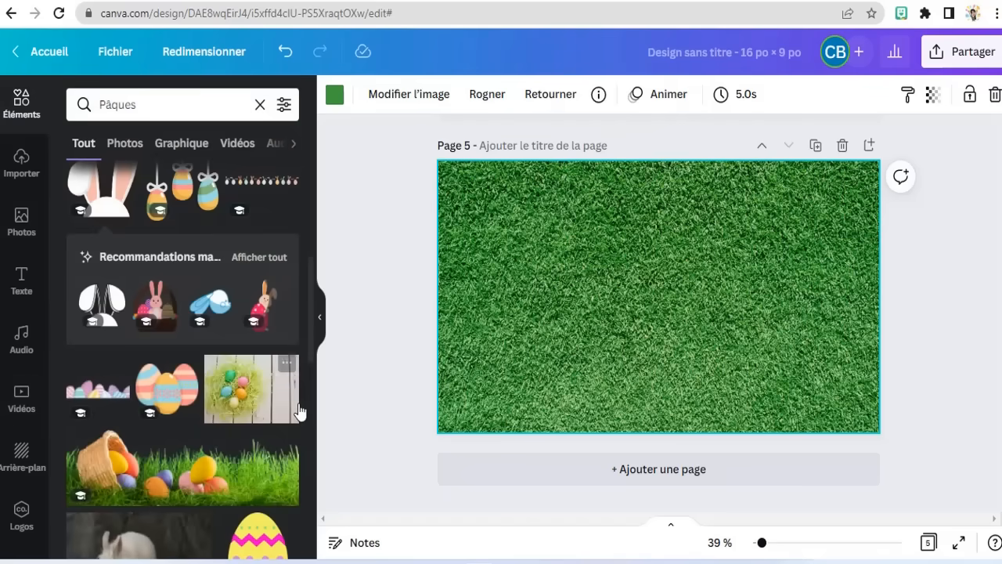
click(171, 494)
drag(627, 316, 624, 372)
click(167, 261)
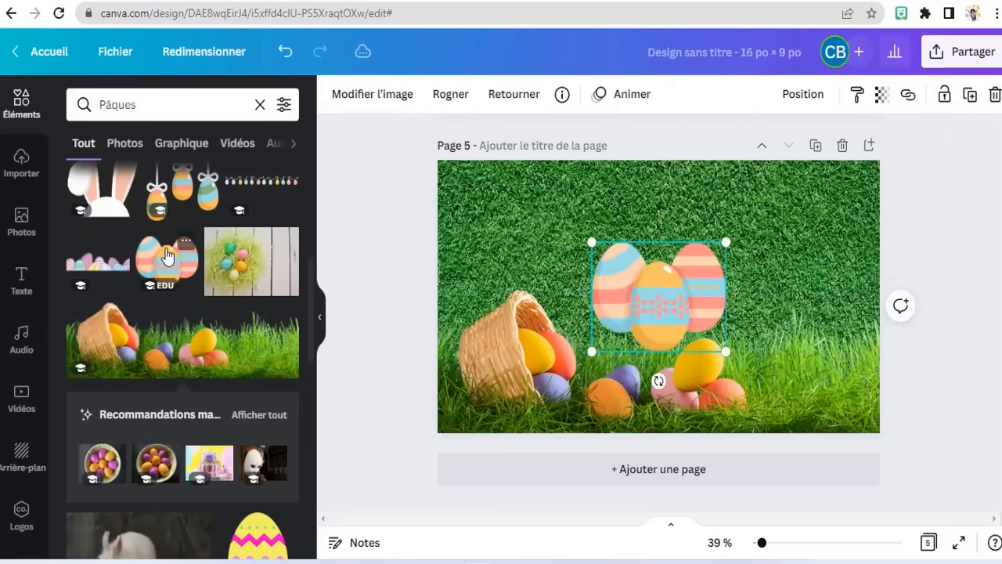
drag(660, 302, 814, 365)
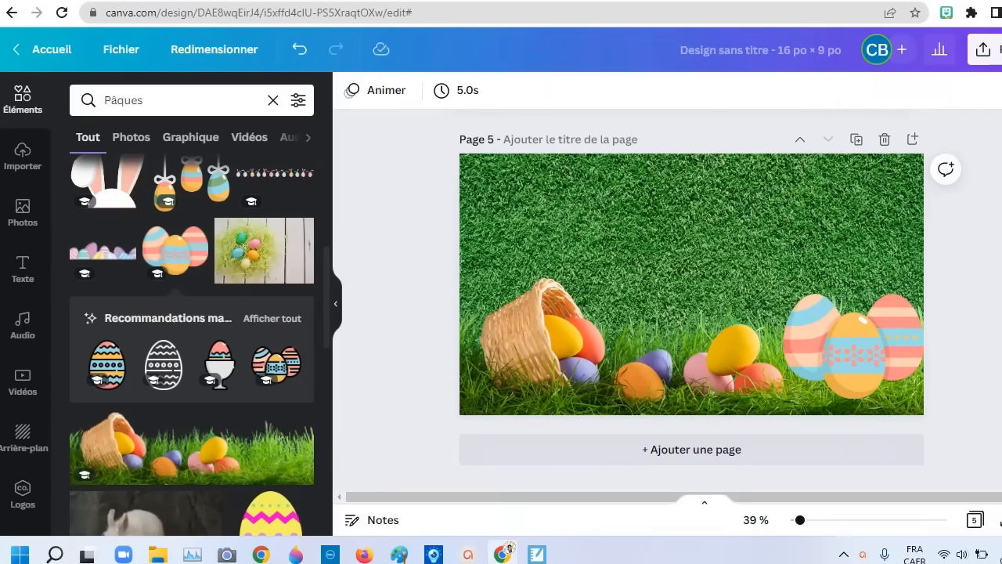
Review the finished pages and download all five as PNG images
scroll(692, 300, up, 3)
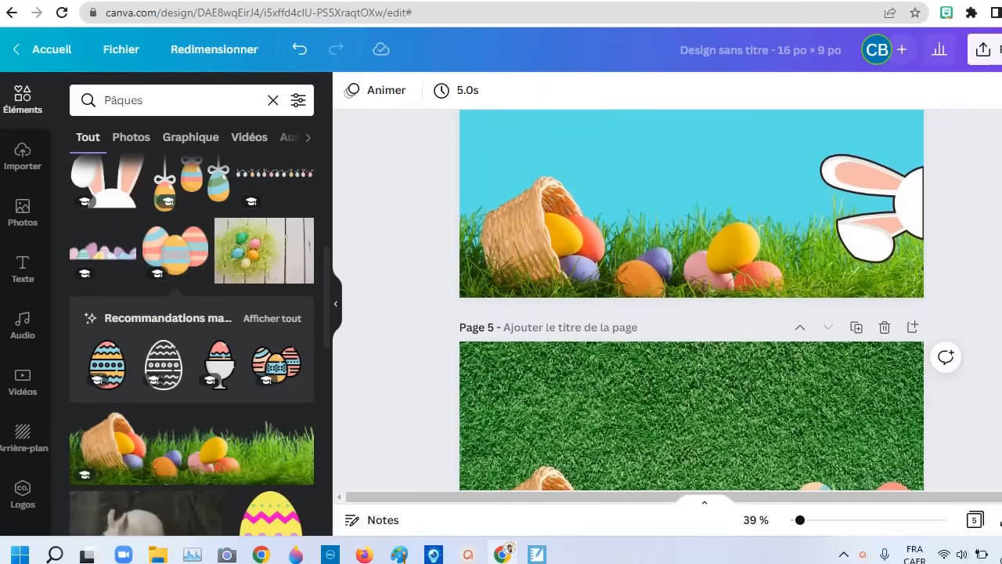
scroll(692, 301, up, 15)
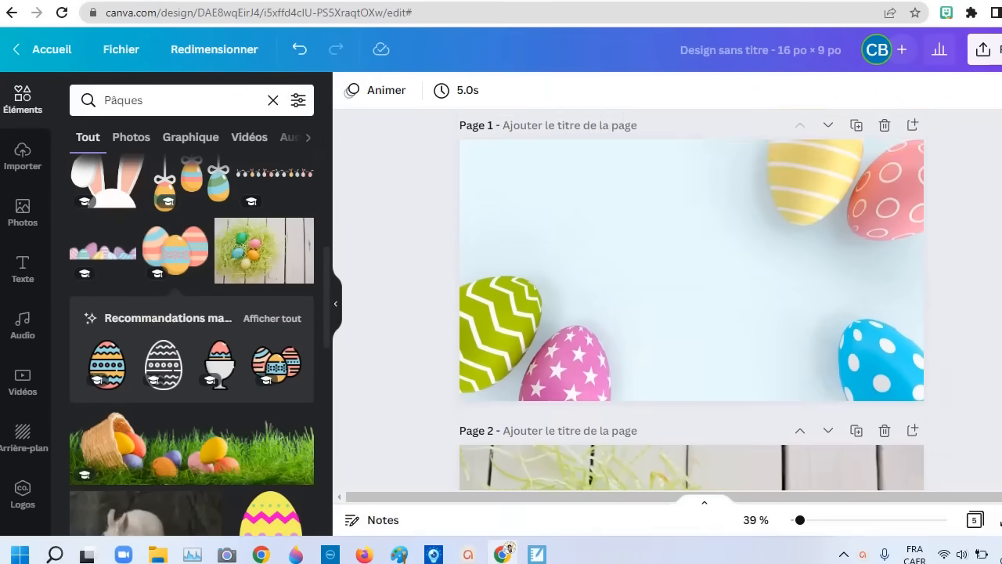
scroll(692, 300, down, 15)
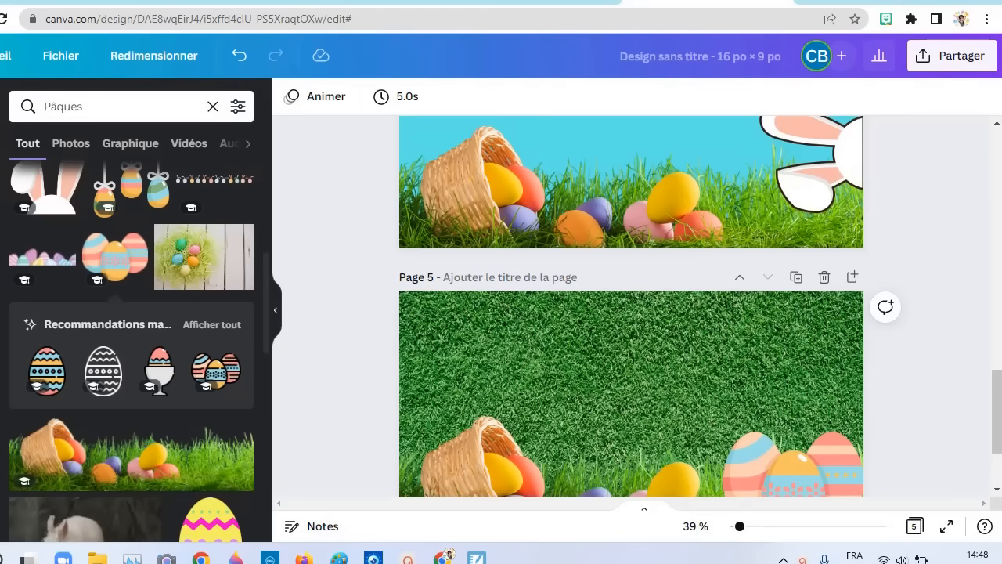
click(950, 63)
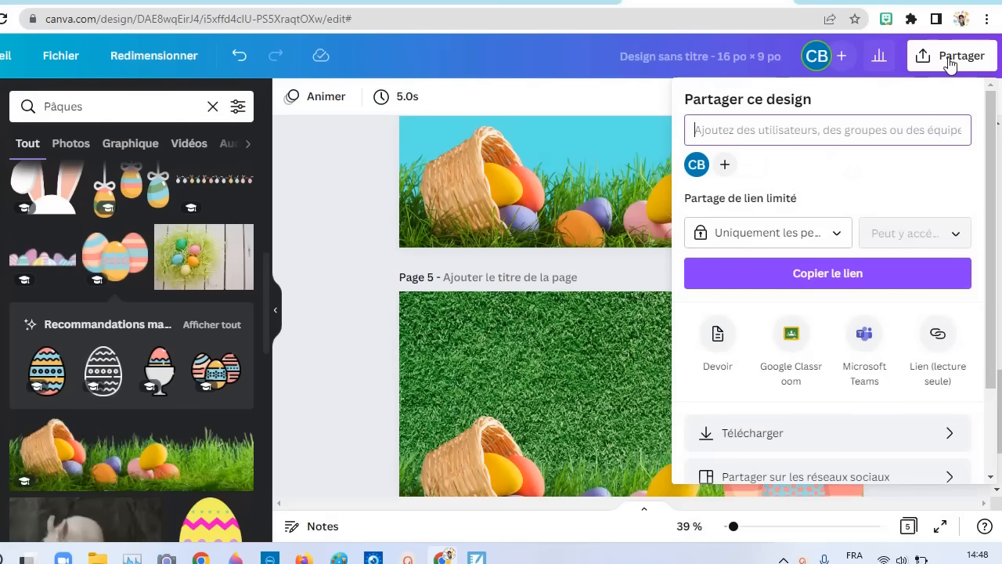
click(947, 435)
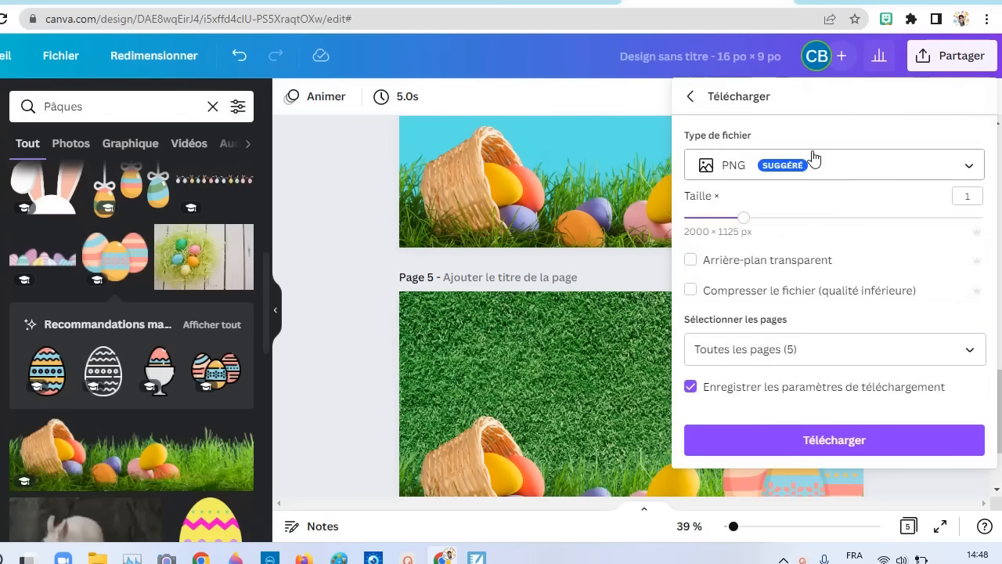
click(877, 447)
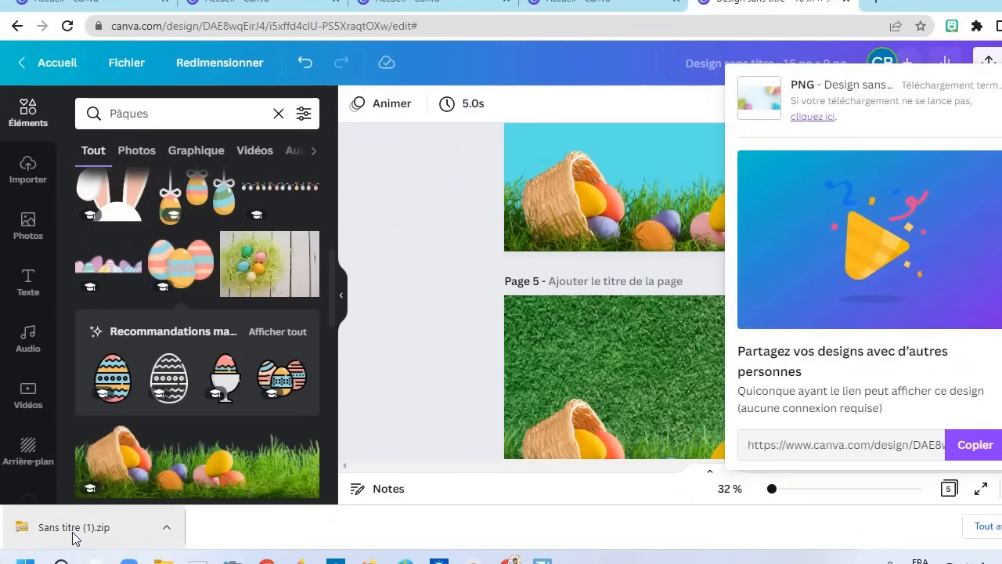
Open the downloaded Sans titre (1).zip and select its five PNG images
click(76, 537)
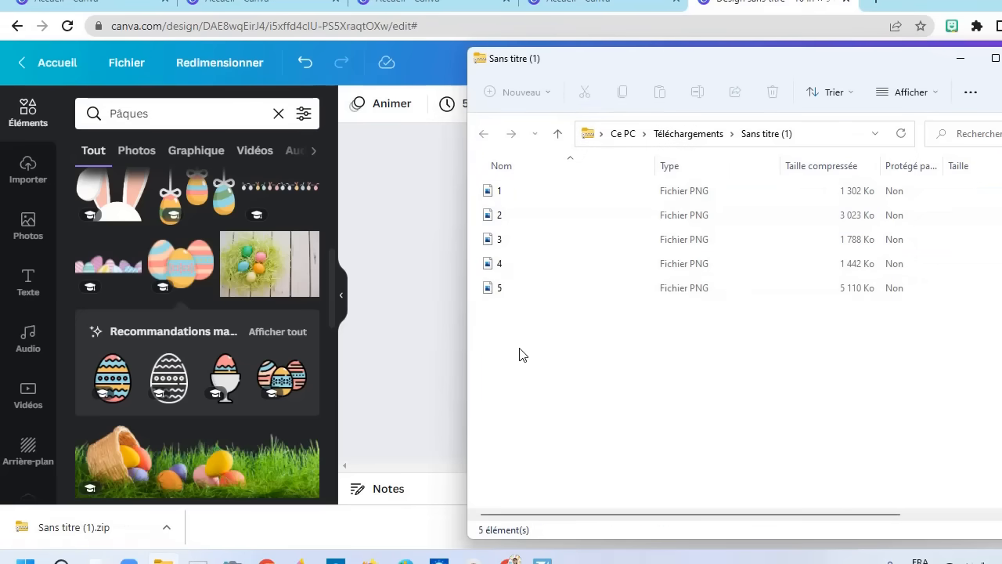
drag(535, 317, 473, 176)
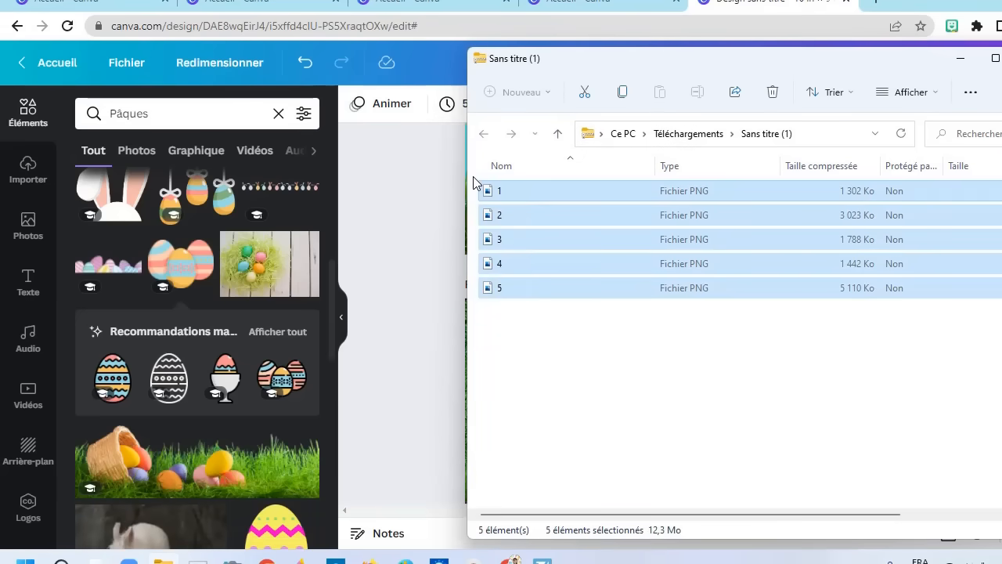
click(583, 93)
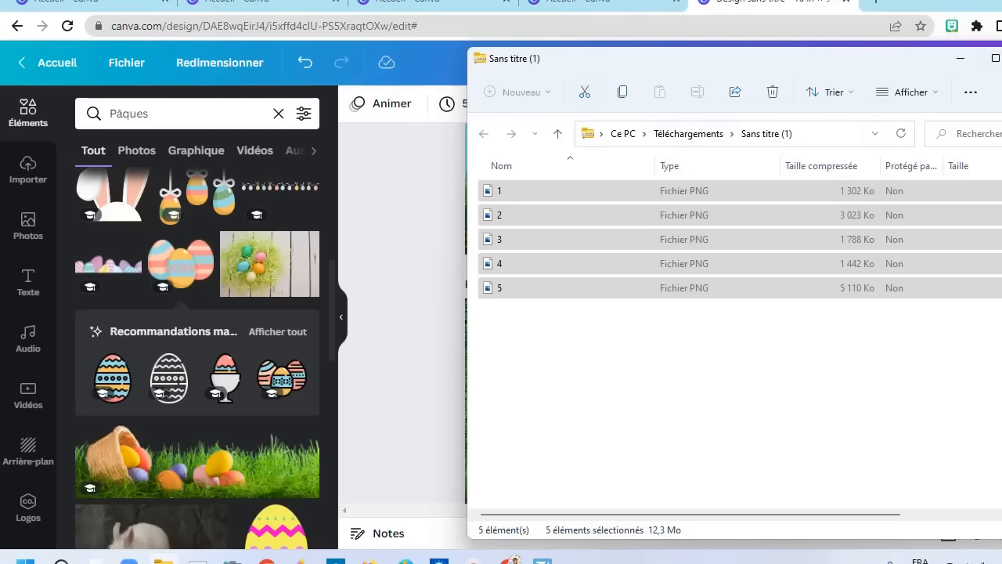
click(1001, 58)
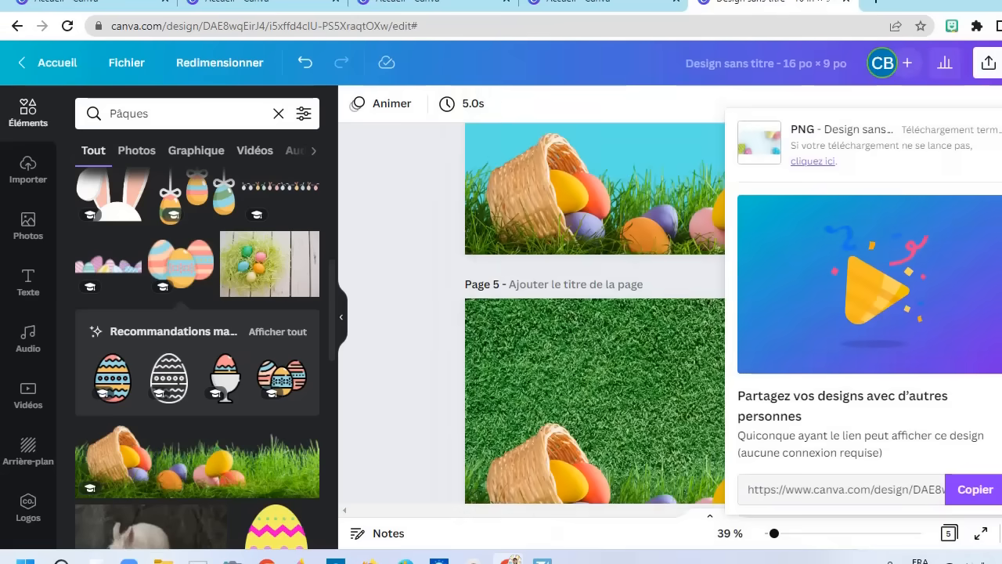
Download all five pages of the design as a PDF standard file
click(1000, 55)
click(1000, 50)
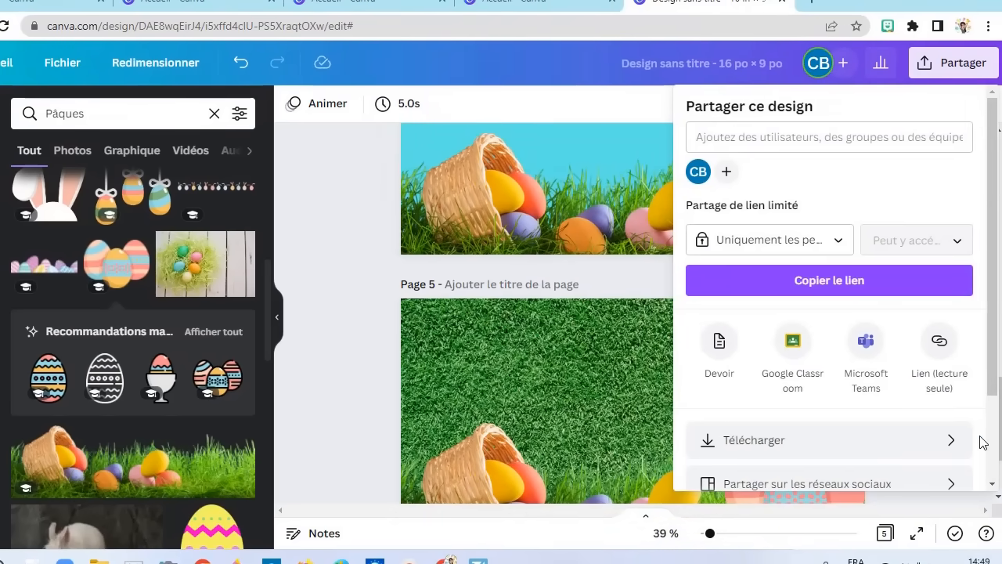
click(956, 441)
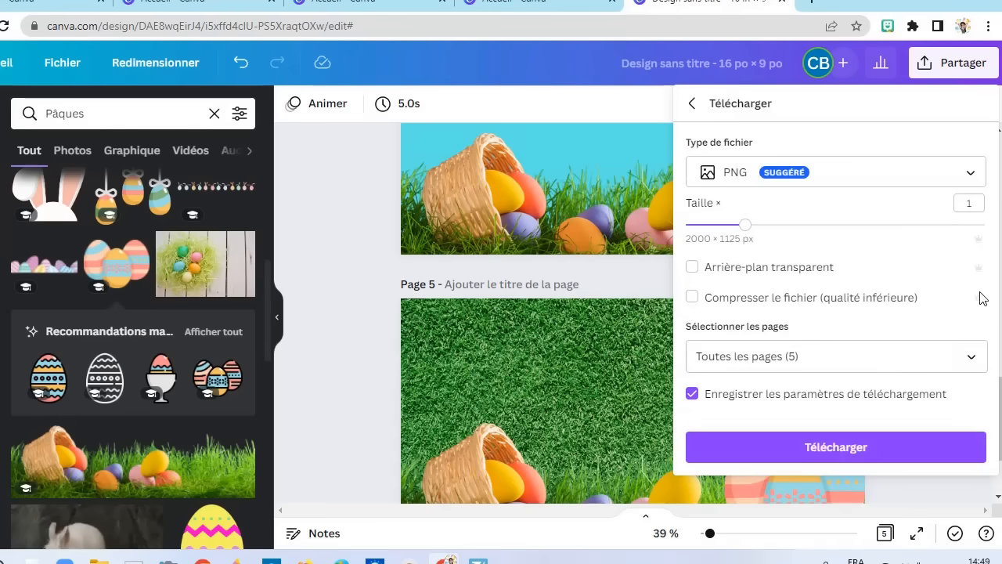
click(969, 174)
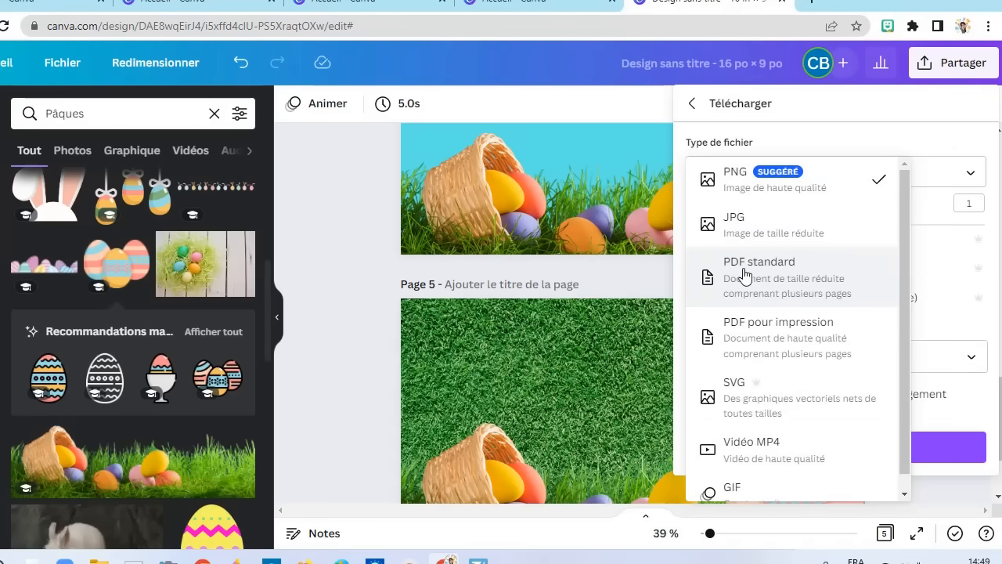
click(771, 280)
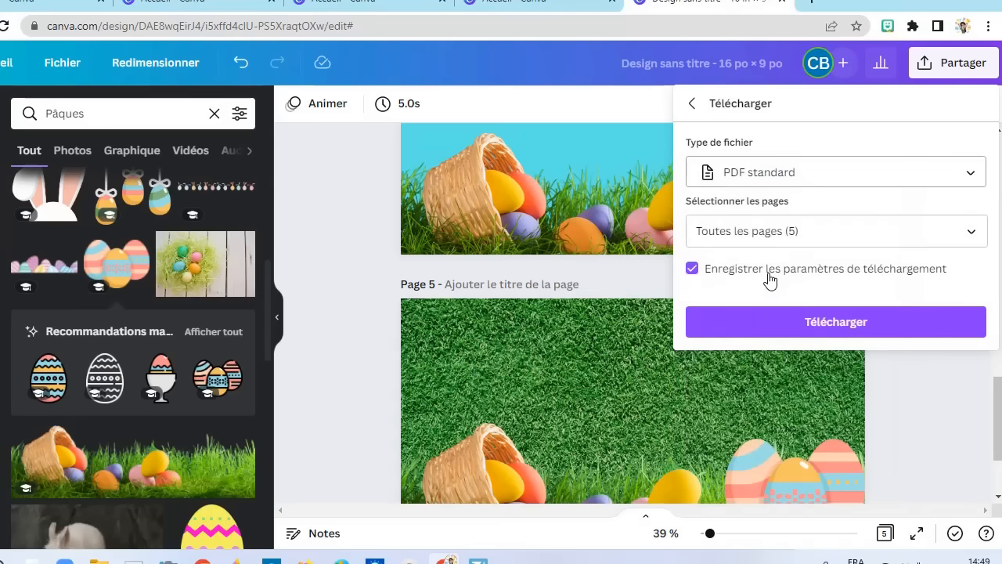
click(811, 329)
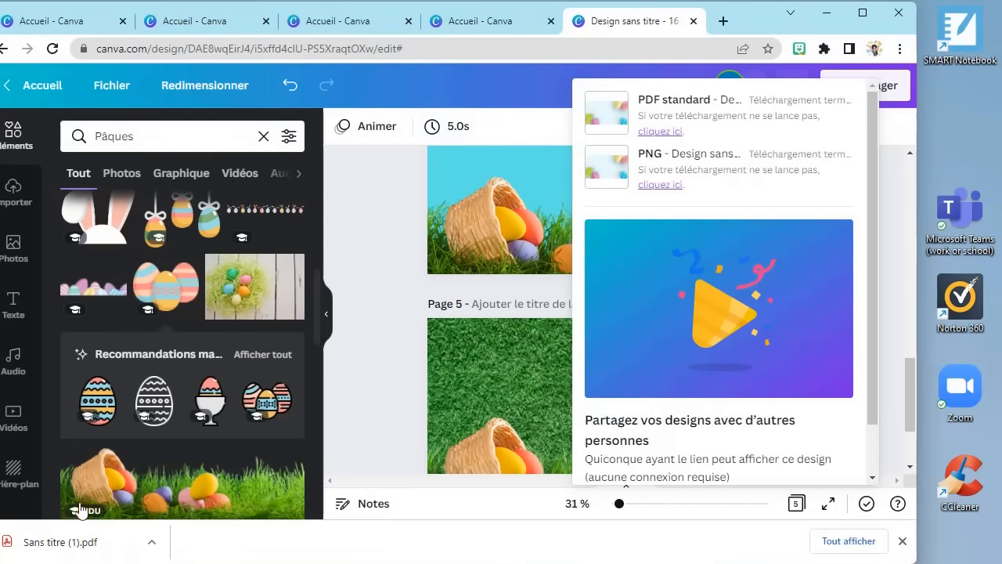
Open the downloaded Sans titre (1).pdf in SMART Notebook, converting it to Notebook pages with images
drag(48, 553, 974, 49)
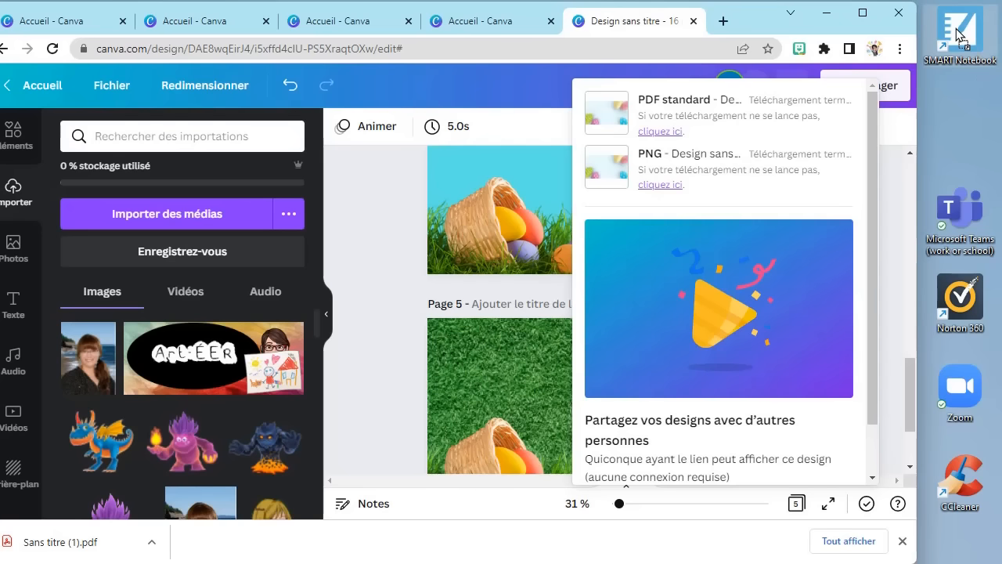
drag(960, 36, 960, 35)
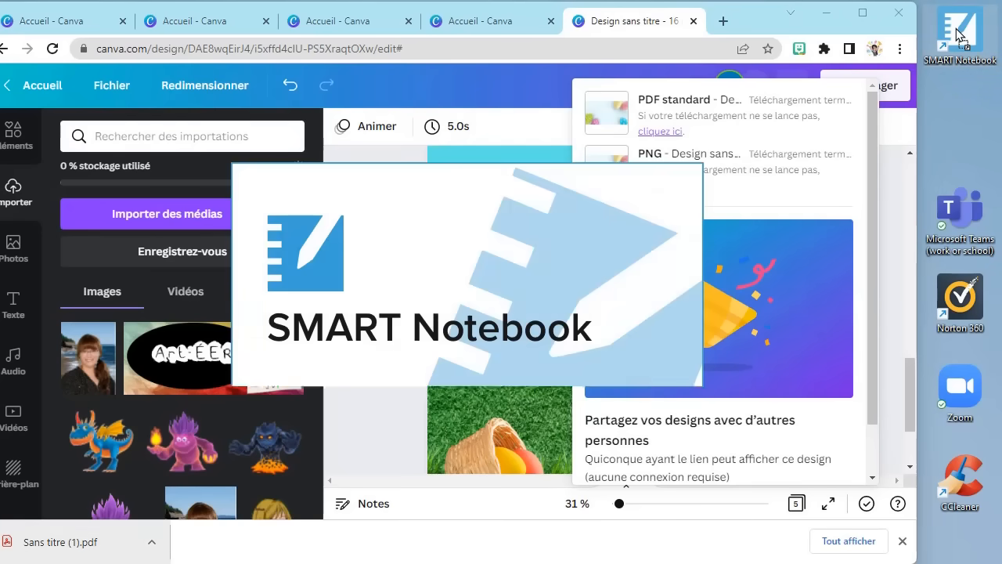
click(827, 14)
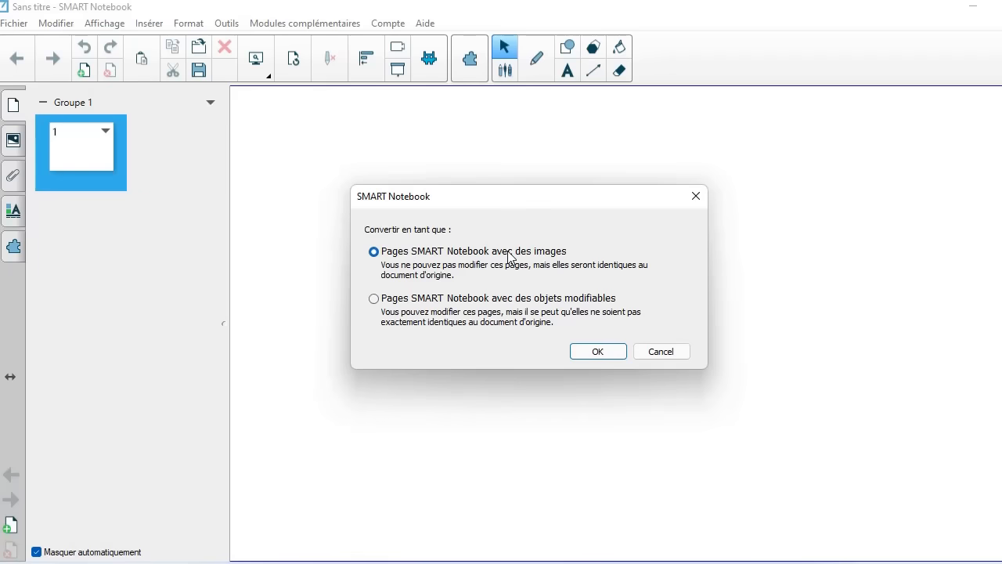
click(591, 352)
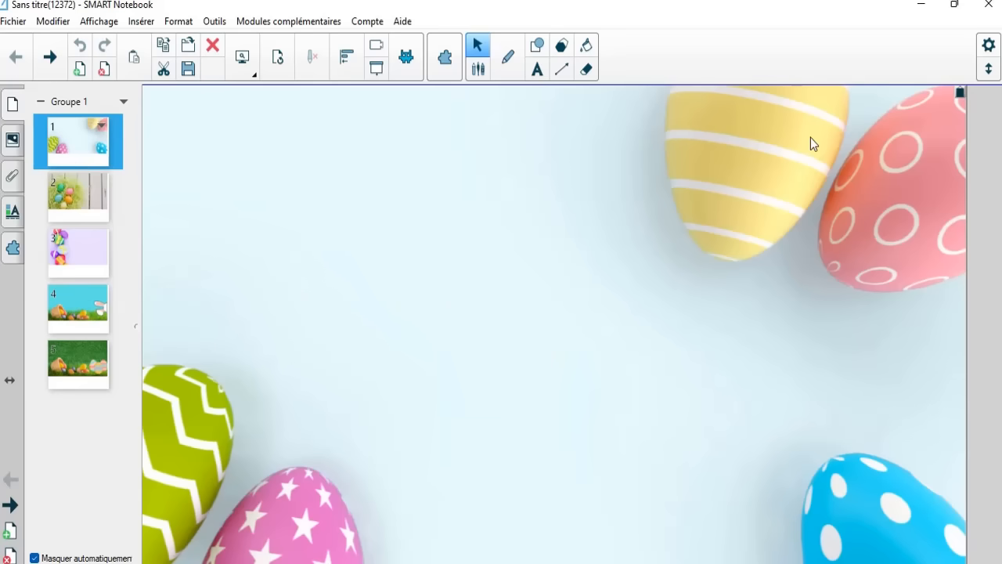
Unlock the egg image on the first SMART Notebook page and move it slightly upward
click(960, 91)
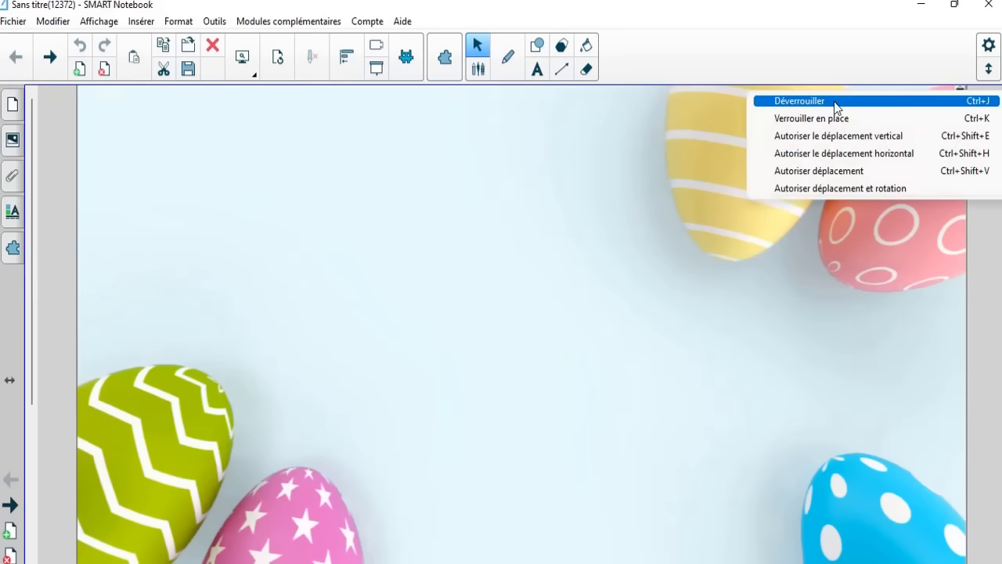
click(963, 100)
mouse_move(861, 166)
mouse_down()
mouse_move(823, 298)
mouse_move(794, 134)
mouse_move(801, 336)
mouse_move(900, 206)
mouse_move(845, 161)
mouse_move(870, 163)
mouse_move(860, 151)
mouse_up()
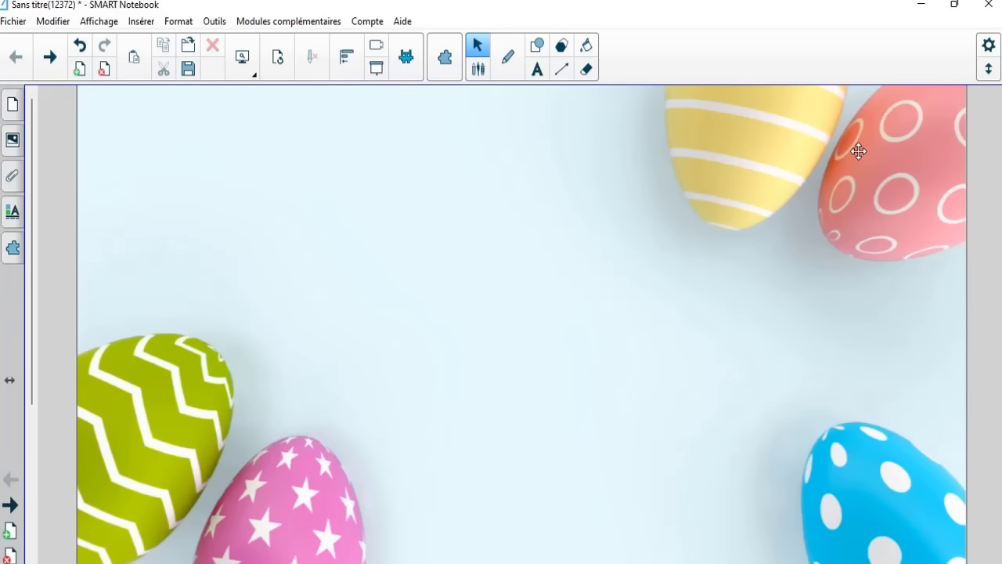
Add a blank page after the first one and give it an image fill using the Pâques folder's file 1 (2)
click(80, 71)
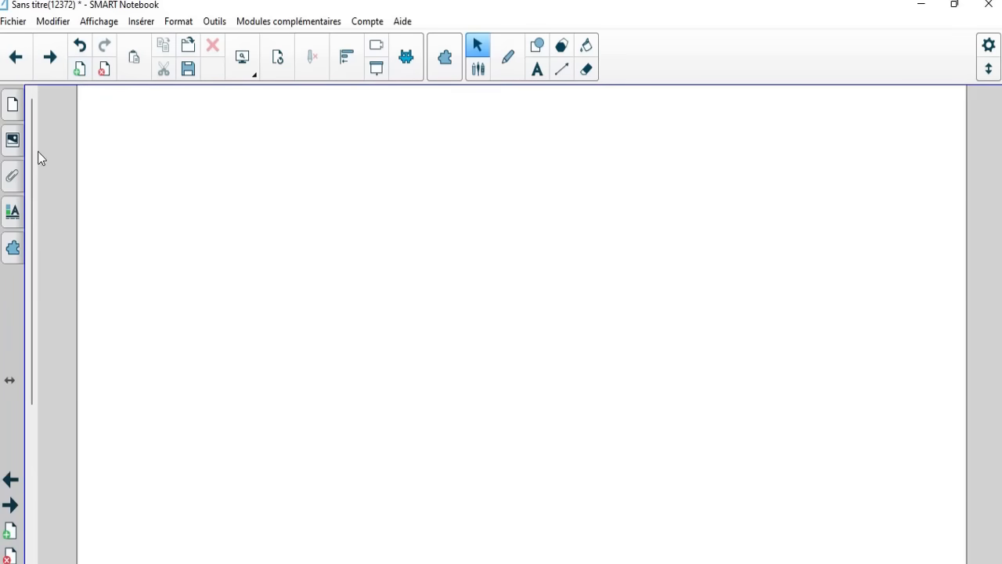
click(12, 141)
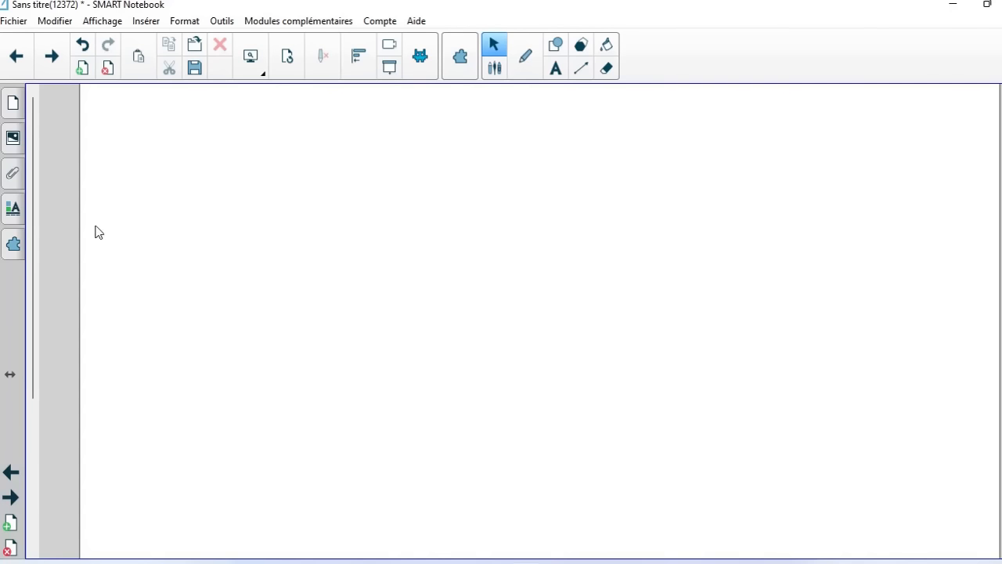
click(13, 209)
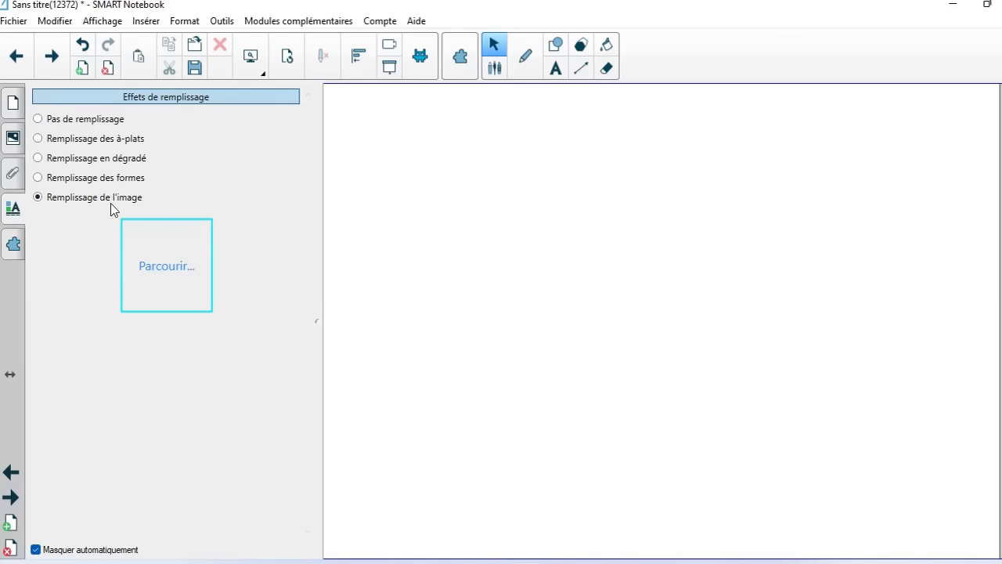
click(172, 271)
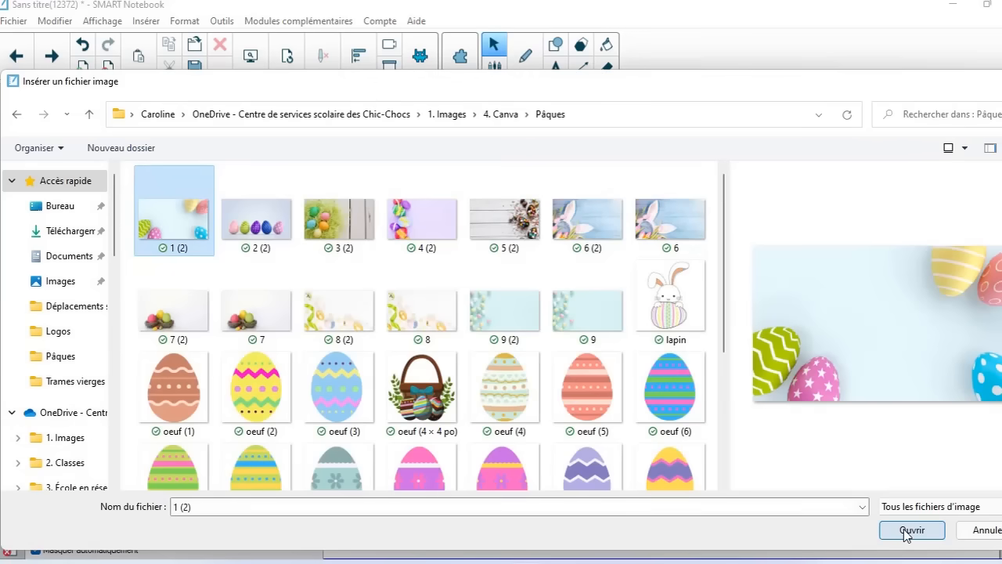
click(906, 530)
click(591, 231)
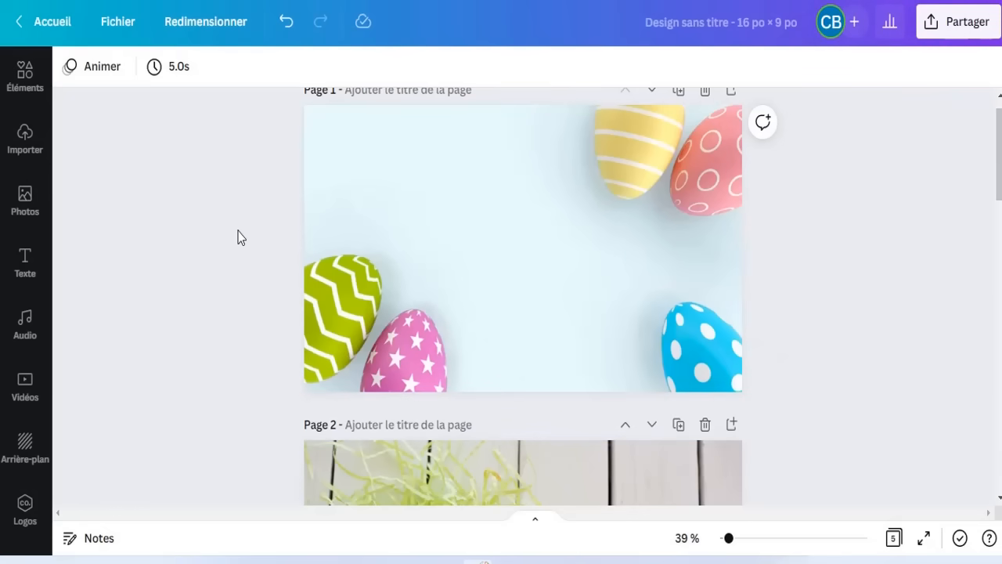
Switch to Canva and create a new design with a custom size of 1 × 1 po
click(31, 26)
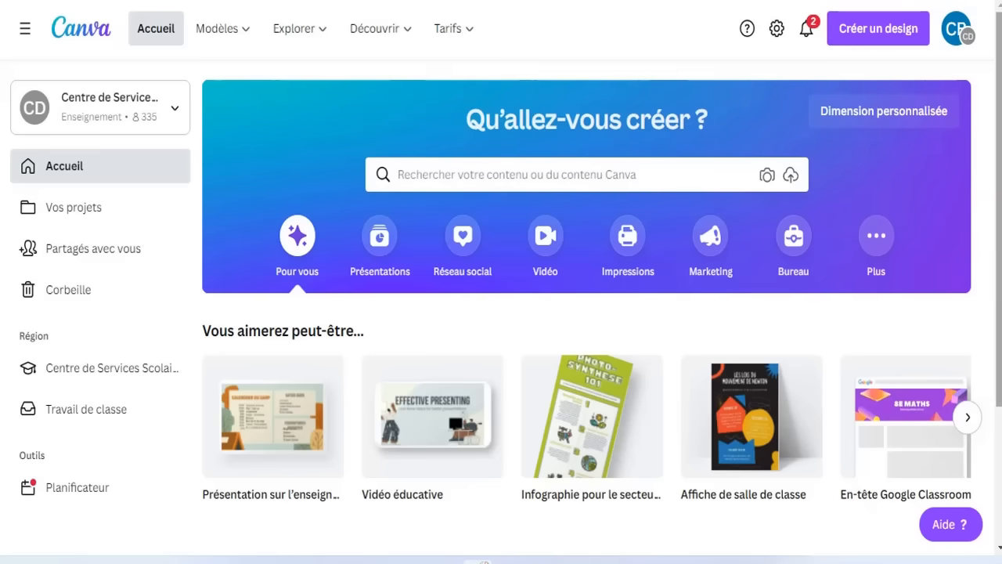
click(886, 116)
click(906, 194)
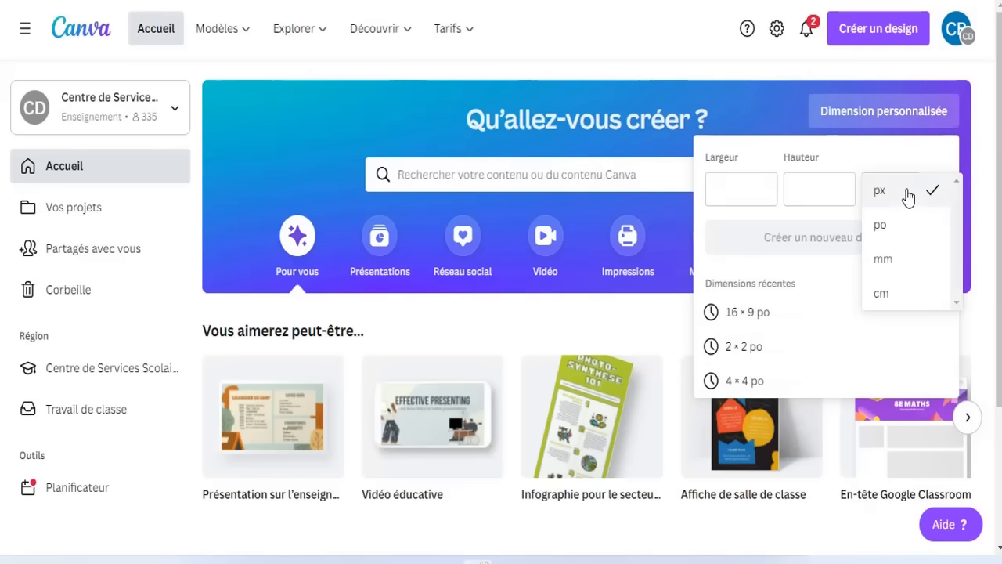
click(887, 223)
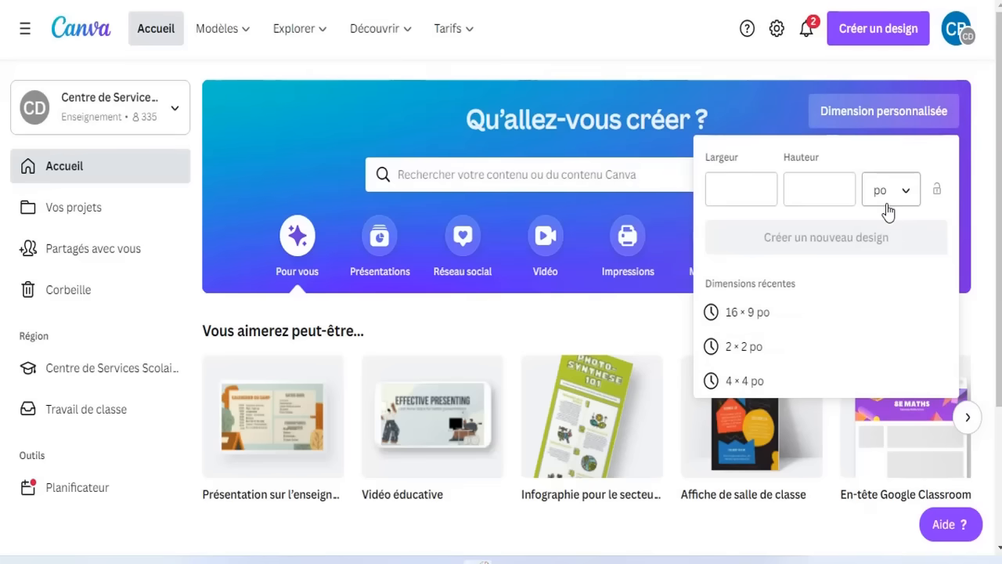
click(747, 186)
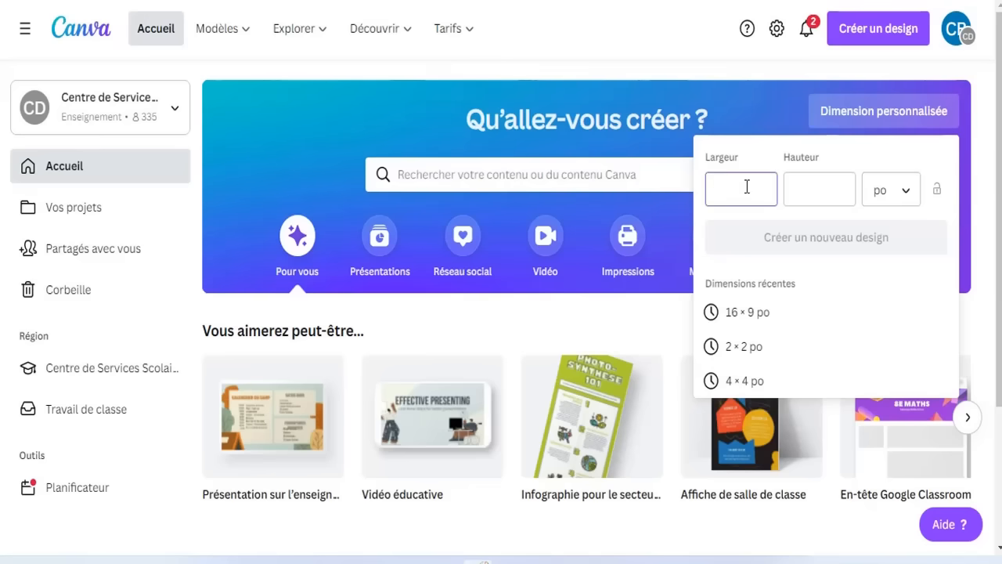
text(1)
click(821, 191)
text(1)
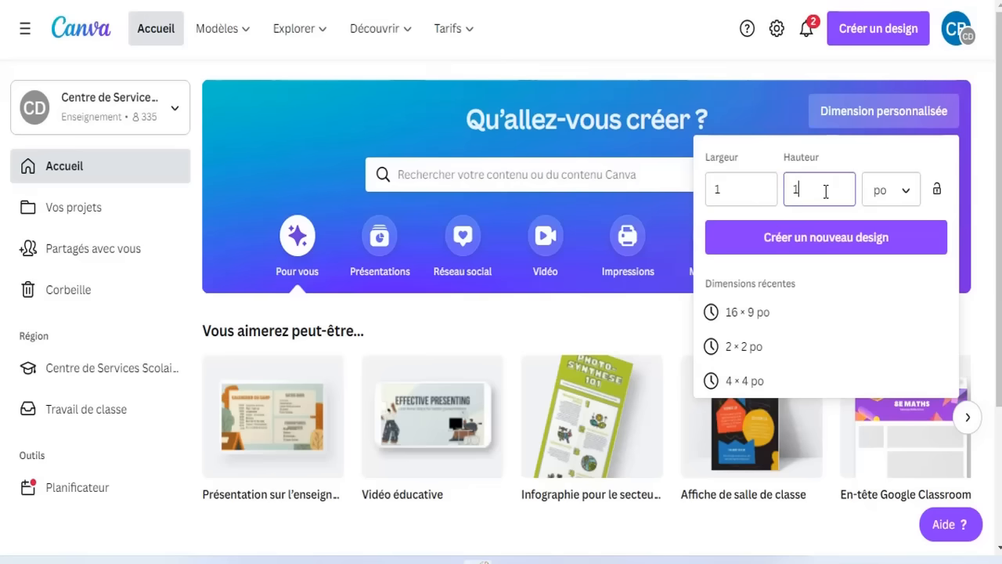
click(880, 238)
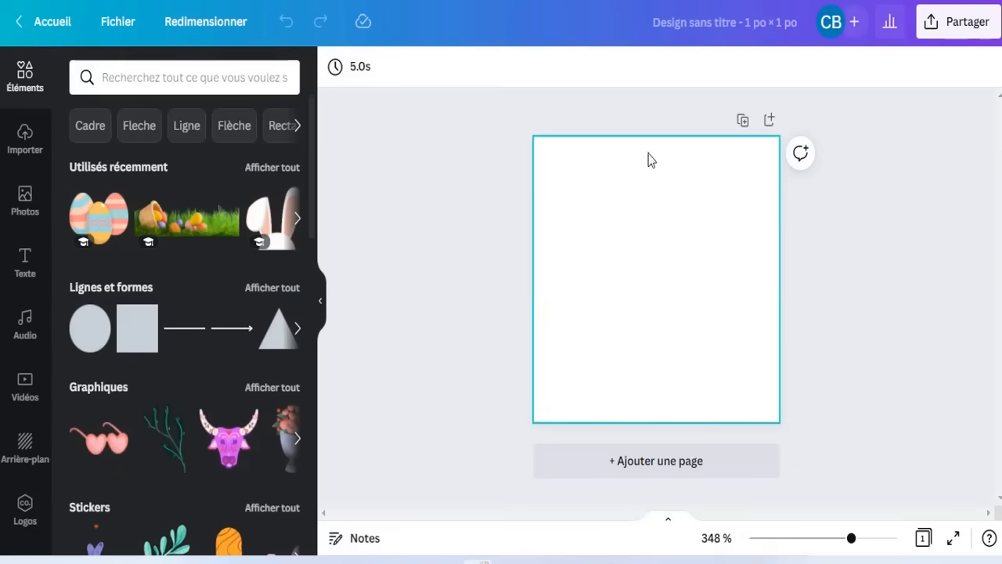
Search the design elements for "insecte"
click(163, 68)
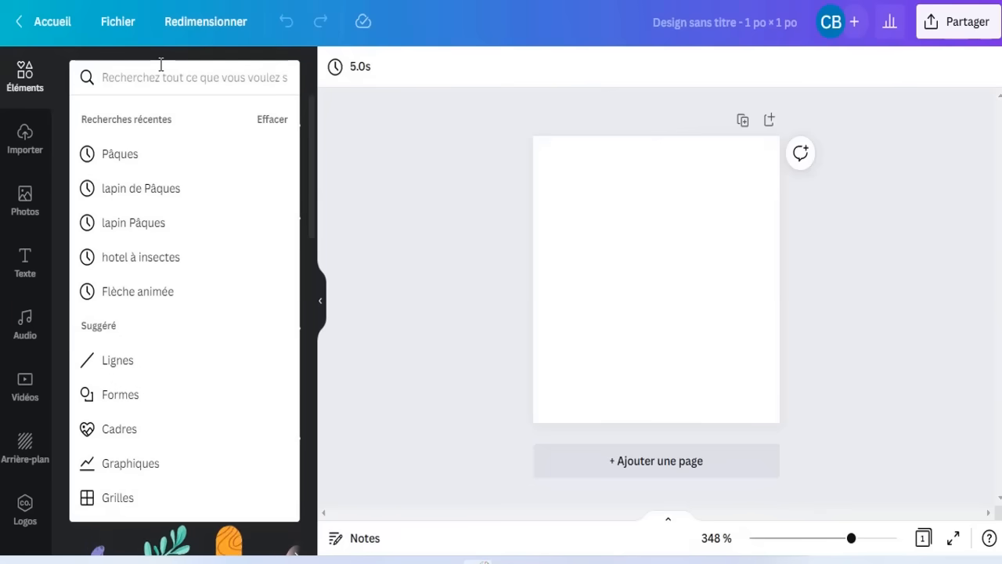
text(insecte)
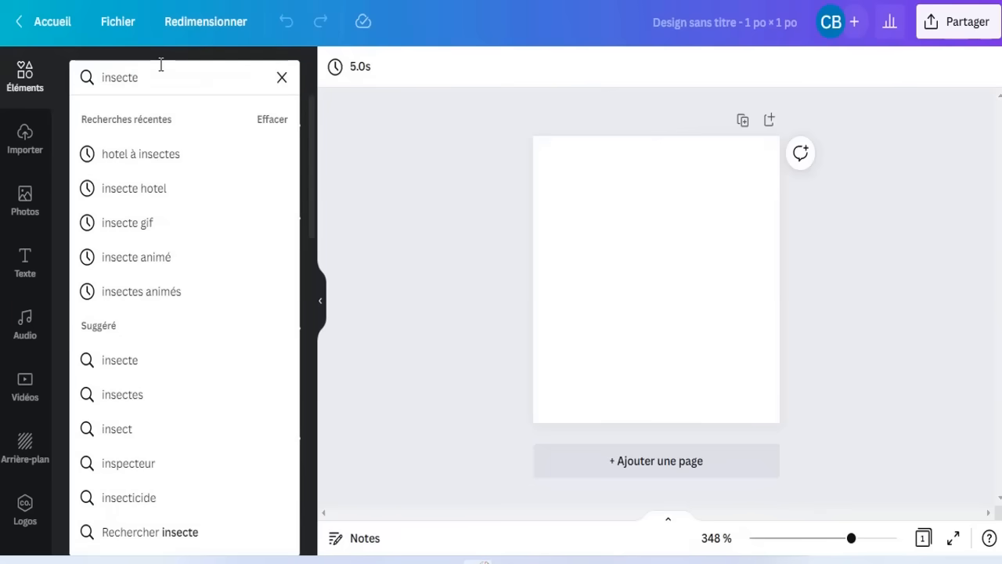
key(Return)
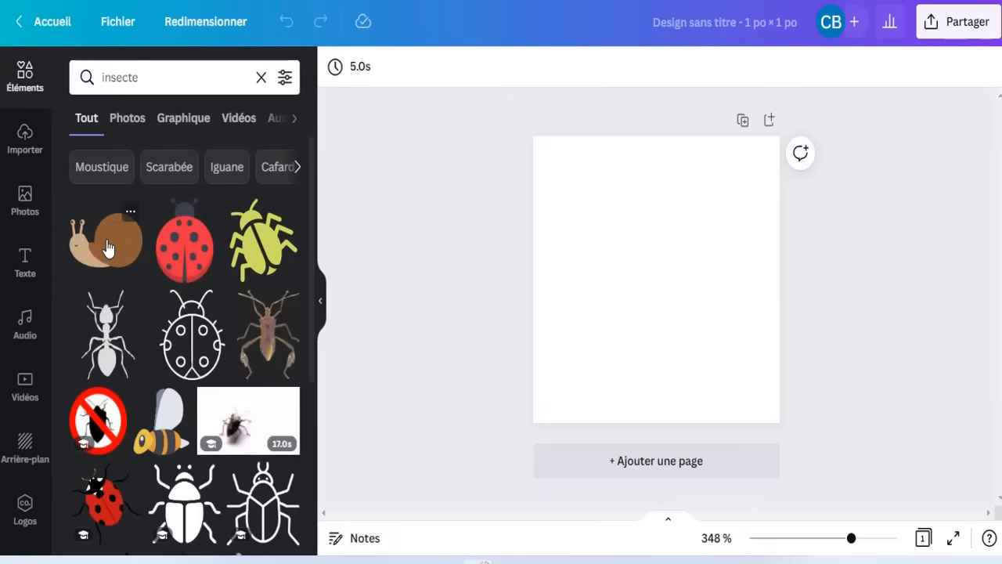
drag(108, 247, 593, 241)
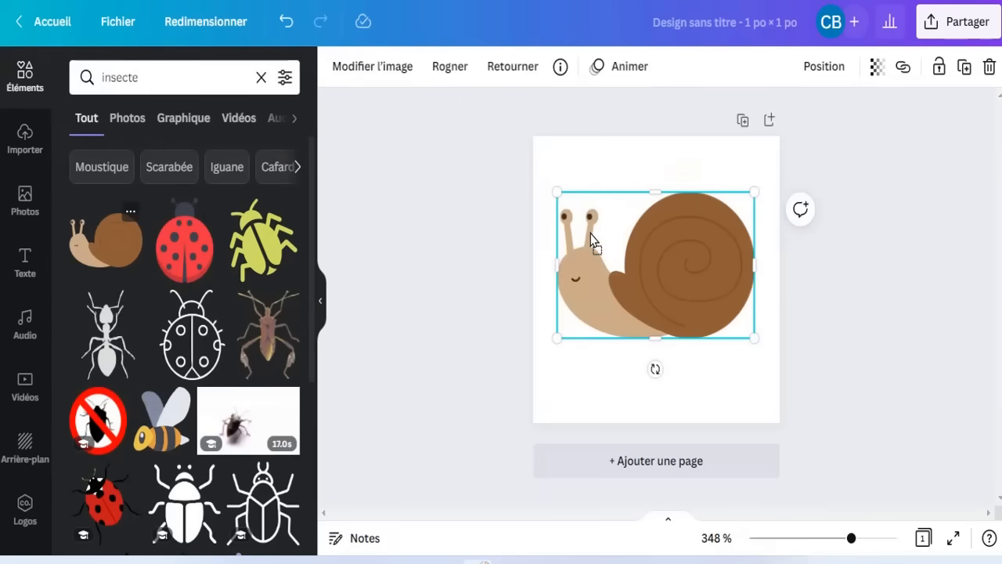
drag(754, 339, 770, 362)
drag(713, 277, 698, 284)
key(Delete)
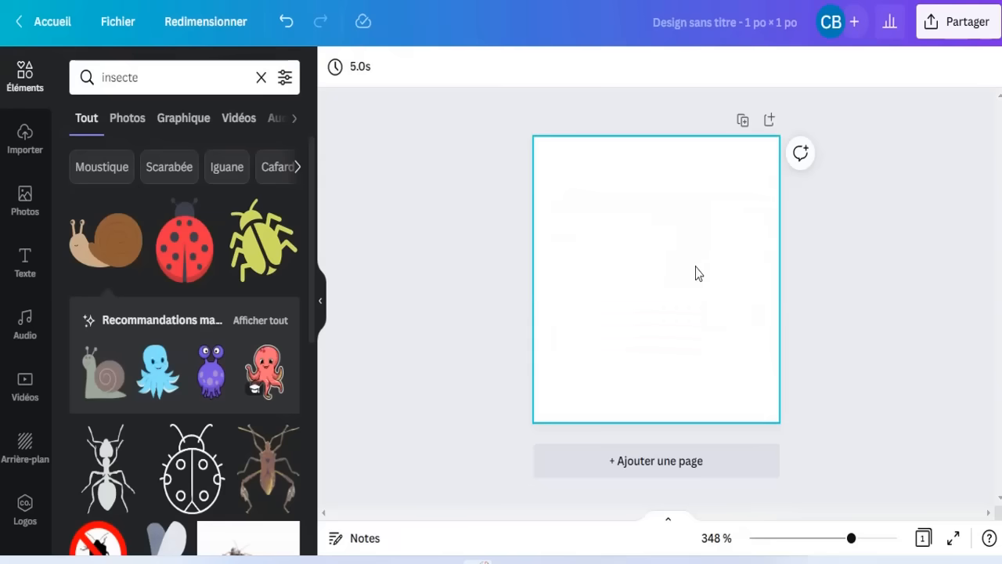
Add the red ladybug graphic to the page, enlarge it to nearly the full page height and centre it
click(177, 256)
drag(660, 281, 583, 198)
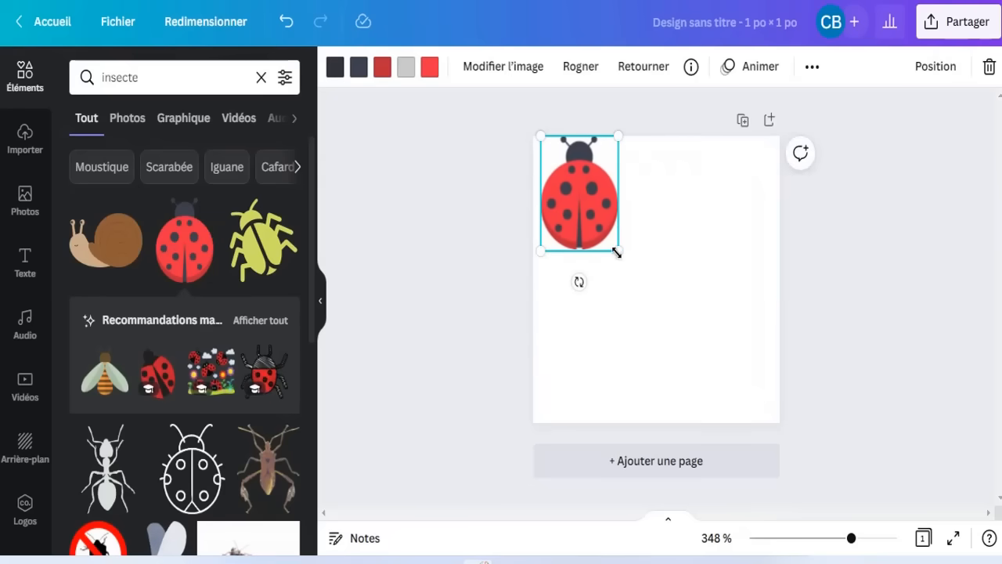
drag(617, 252, 773, 396)
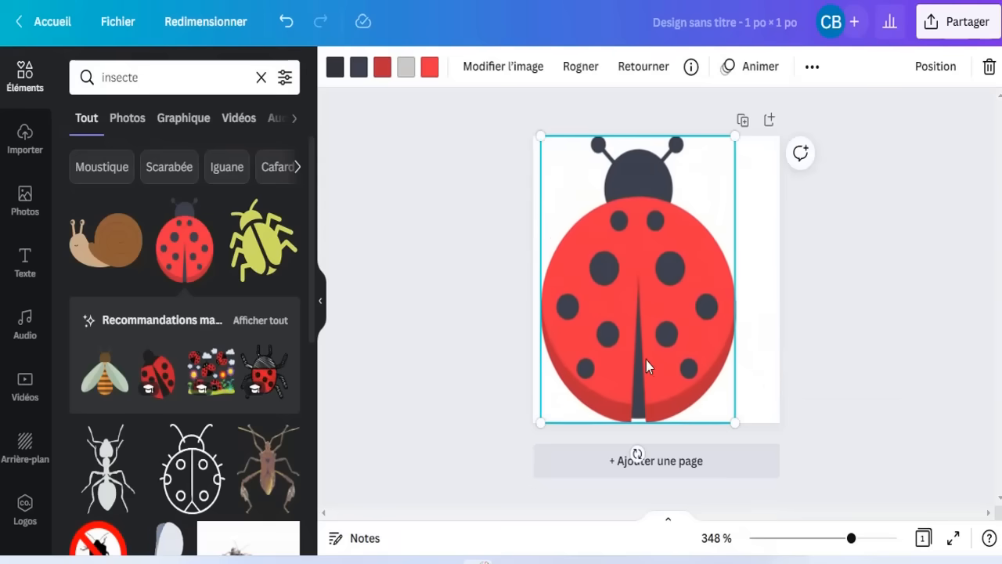
drag(646, 360, 664, 358)
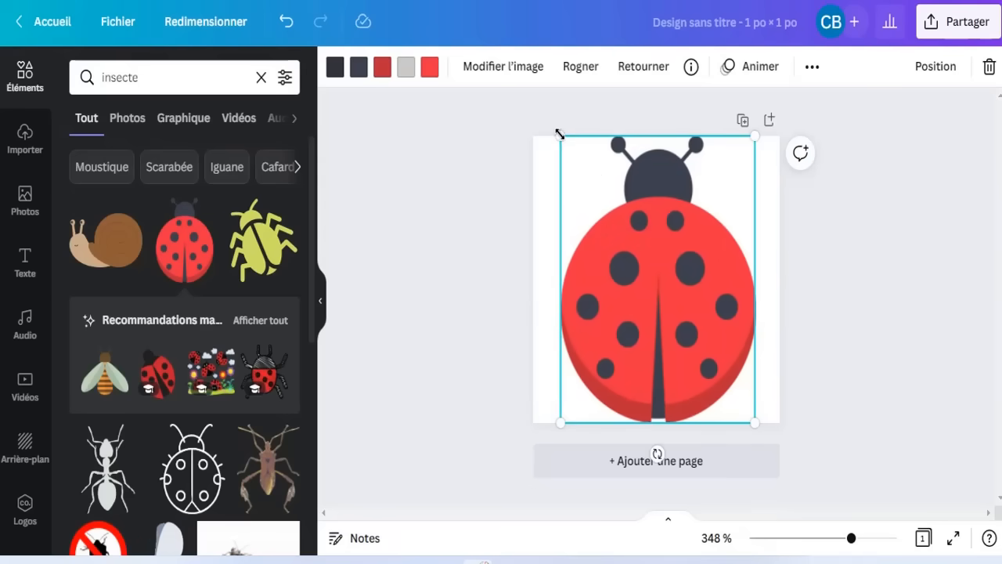
drag(561, 137, 565, 143)
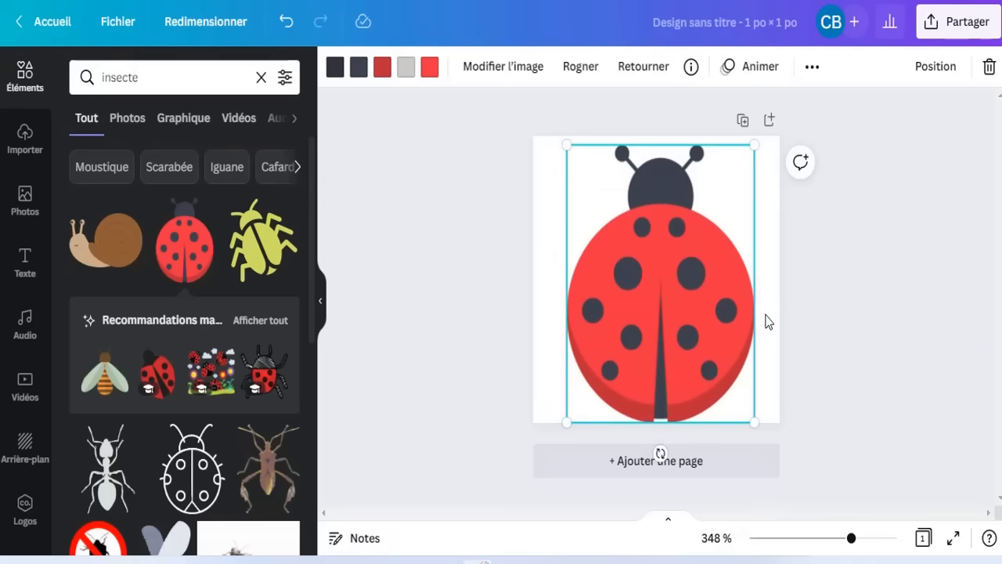
key(ctrl+z)
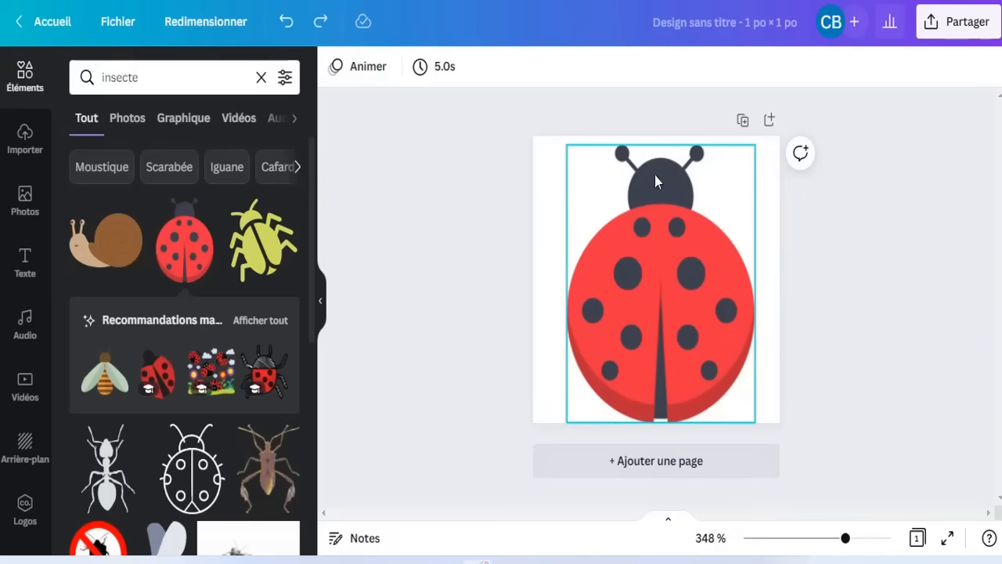
Rename the design as coccinelle
click(709, 31)
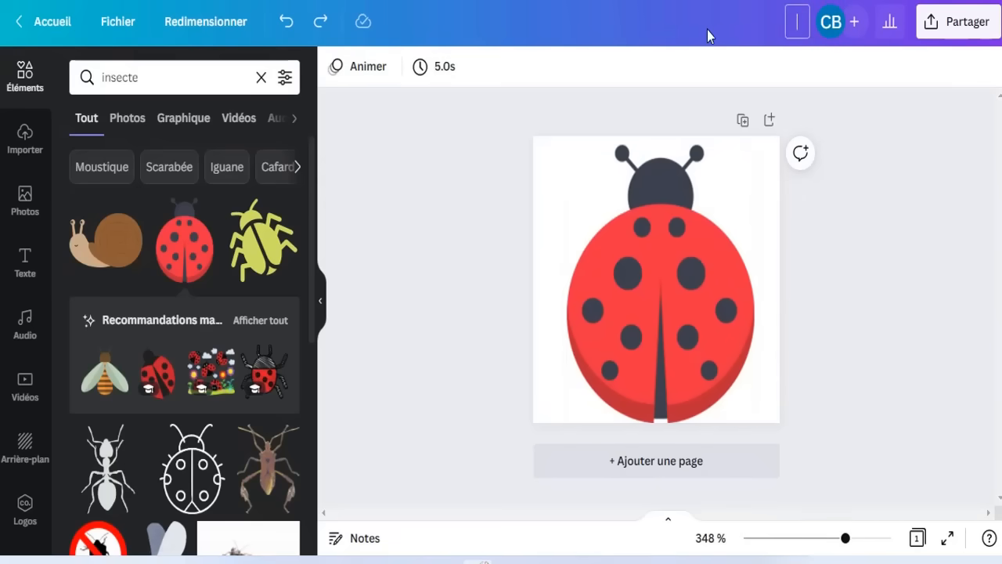
text(coccinelle)
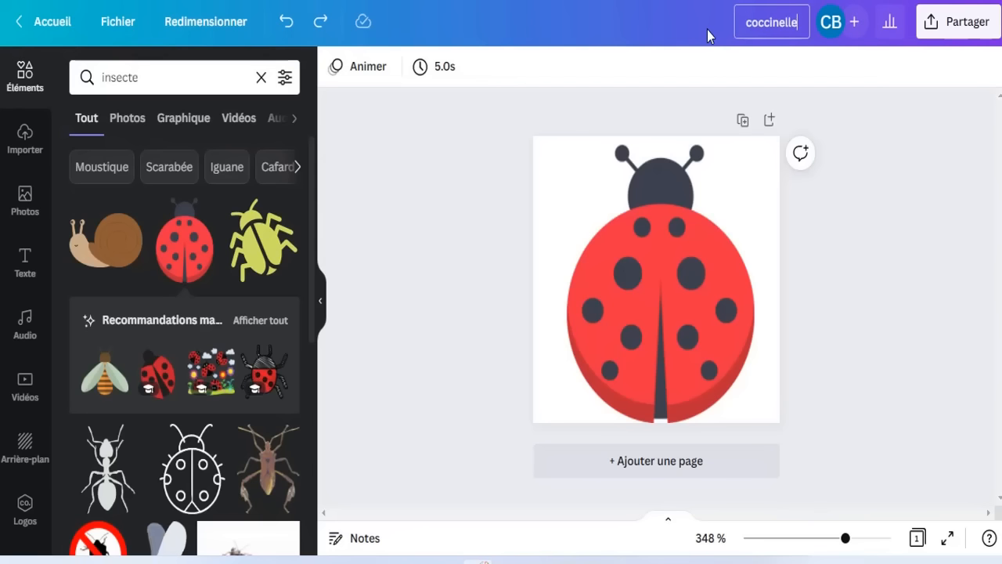
key(Return)
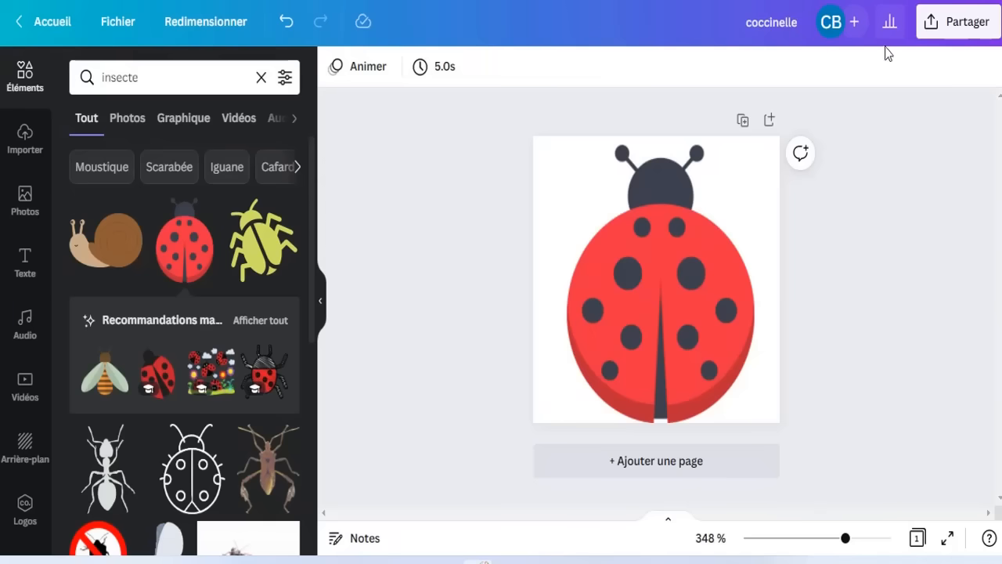
Download the design as a PNG at size 1 with a transparent background, file compression and saved download settings
click(952, 26)
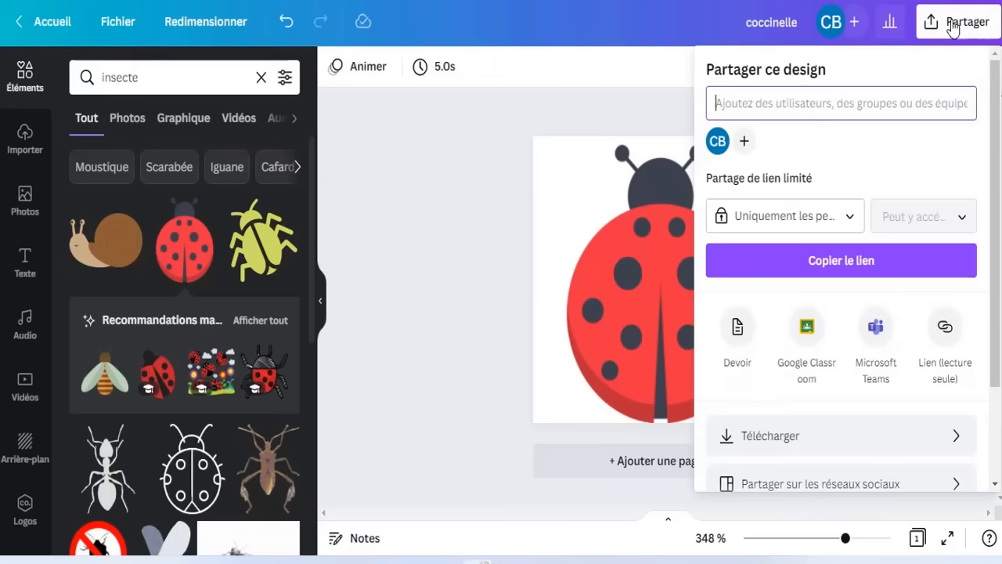
click(840, 437)
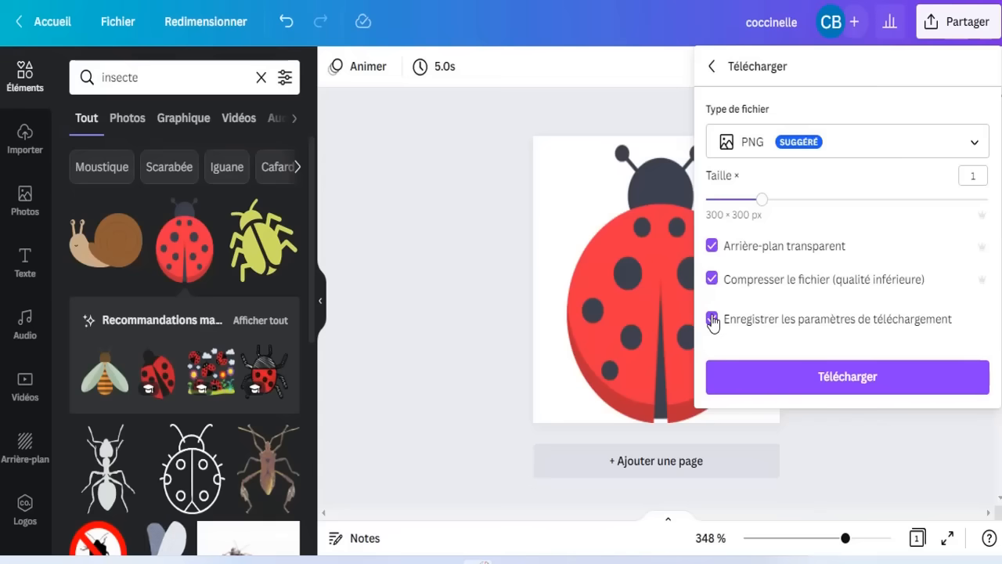
click(854, 378)
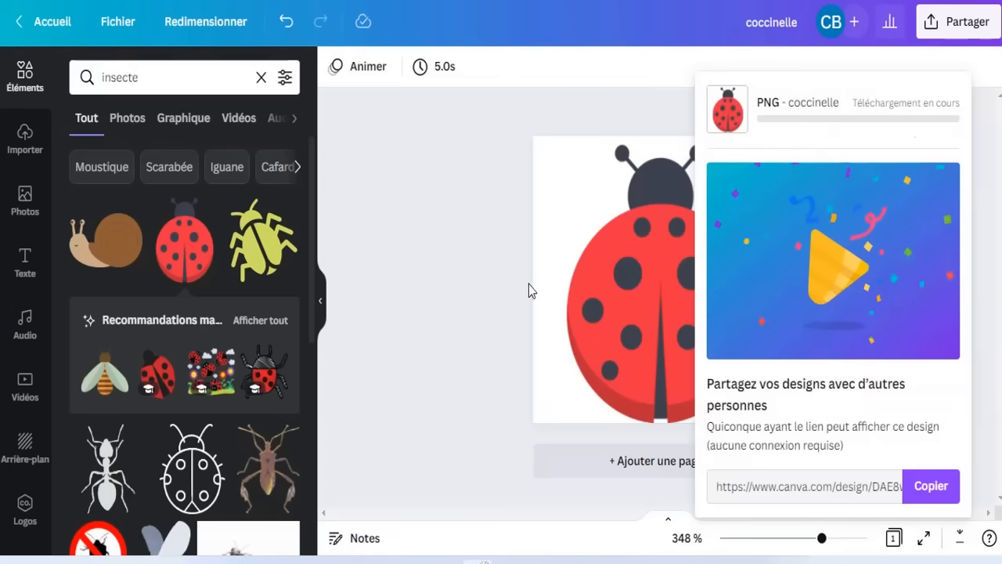
Replace the ladybug on the page with the striped bee graphic and enlarge the bee to nearly fill the page
click(630, 242)
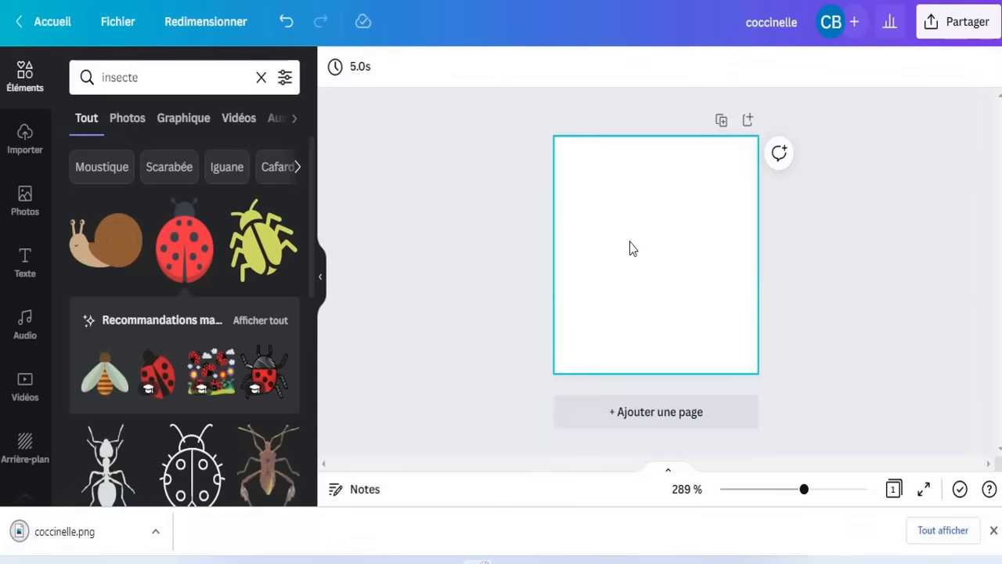
click(97, 379)
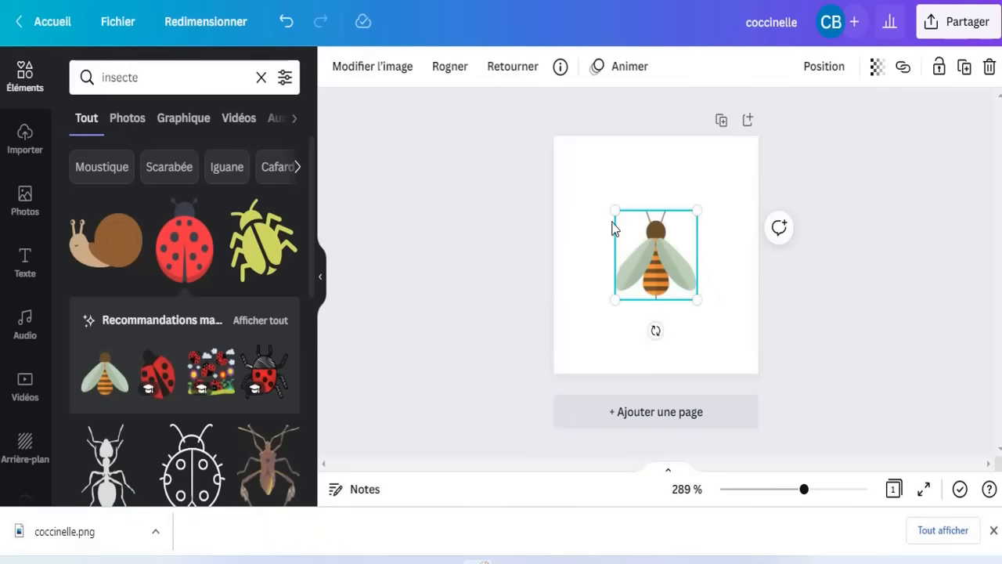
drag(615, 211, 554, 144)
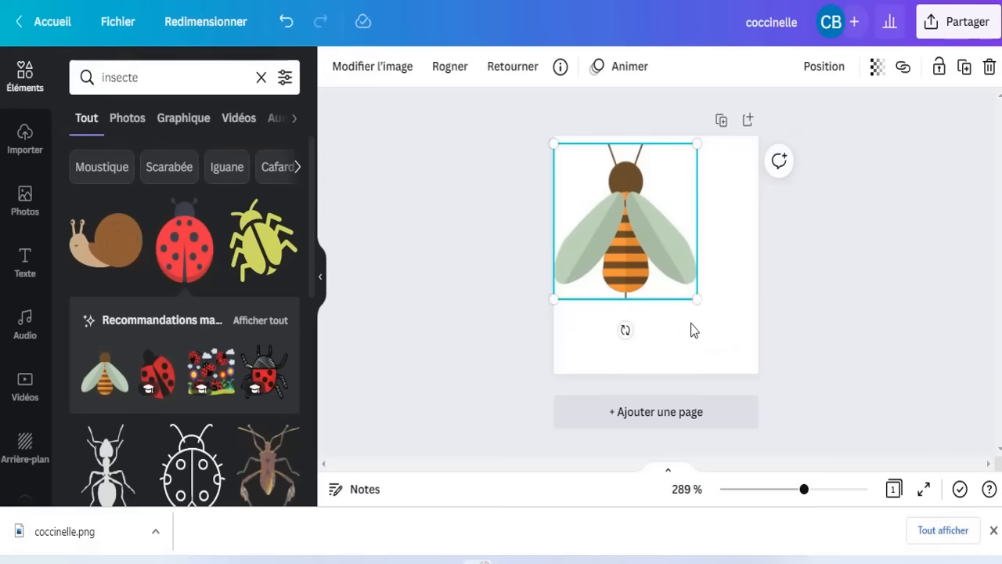
drag(698, 298, 754, 362)
Rename the design as abeille and download it as a PNG at size 1 with a transparent background and file compression
click(723, 136)
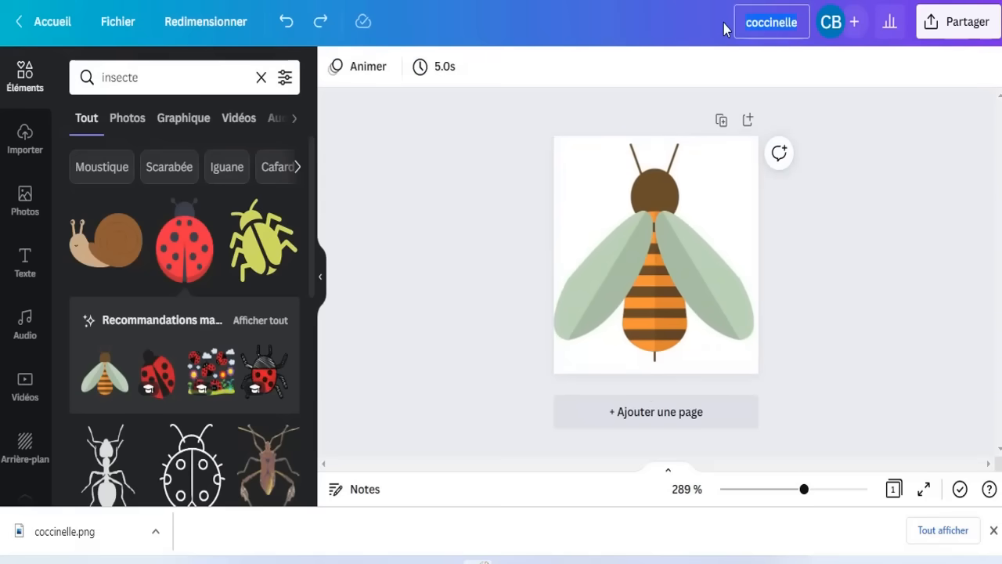
text(abelle)
click(936, 32)
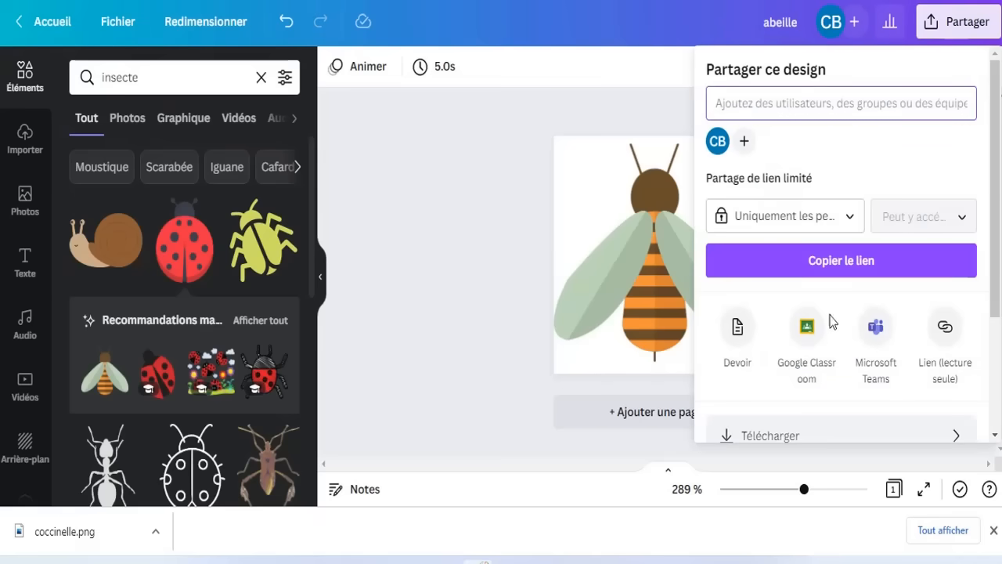
click(951, 436)
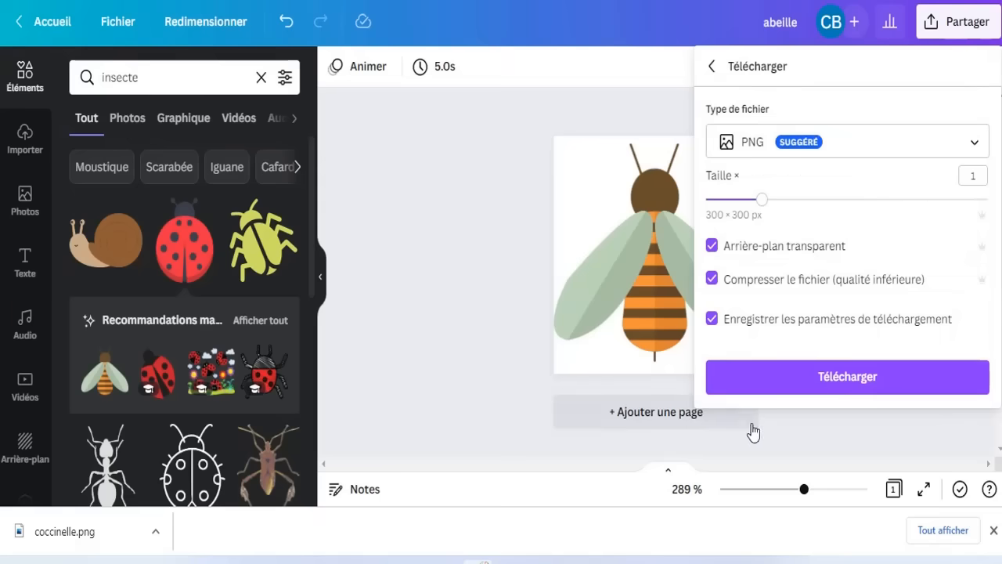
click(810, 386)
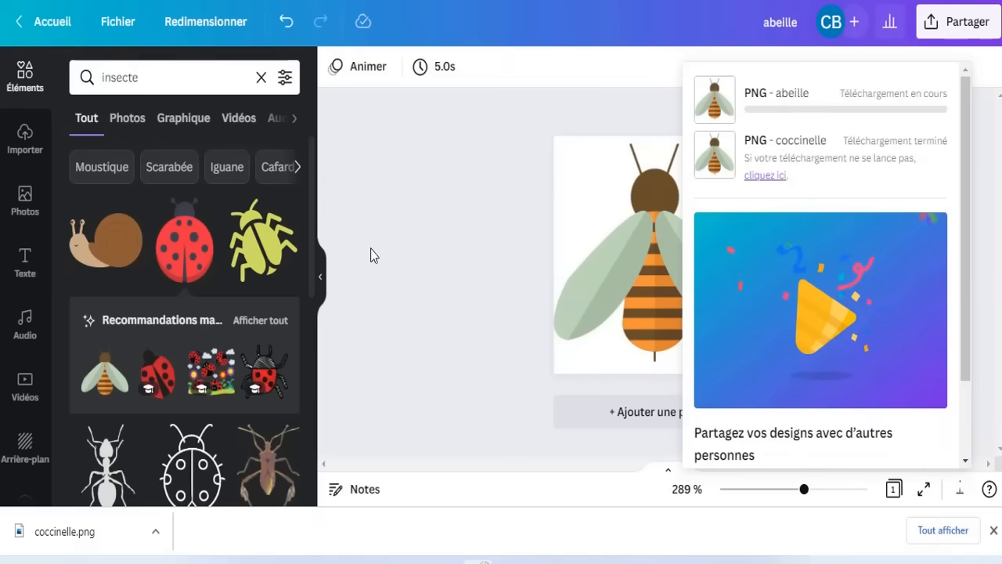
Replace the bee with the green praying mantis image and enlarge it to nearly the full page width in the lower part
click(447, 277)
click(654, 270)
key(Delete)
scroll(261, 367, down, 10)
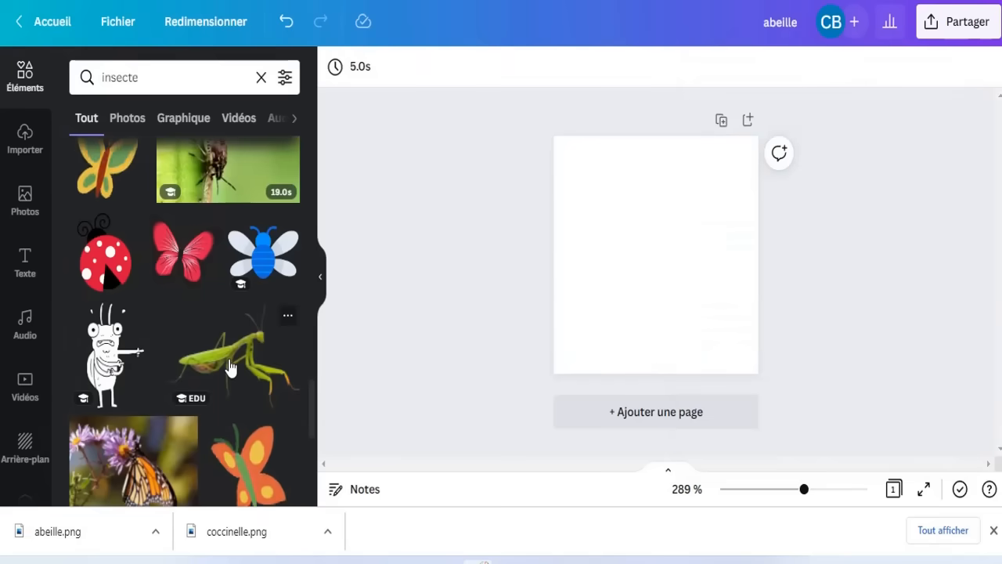
click(260, 367)
drag(658, 241, 645, 276)
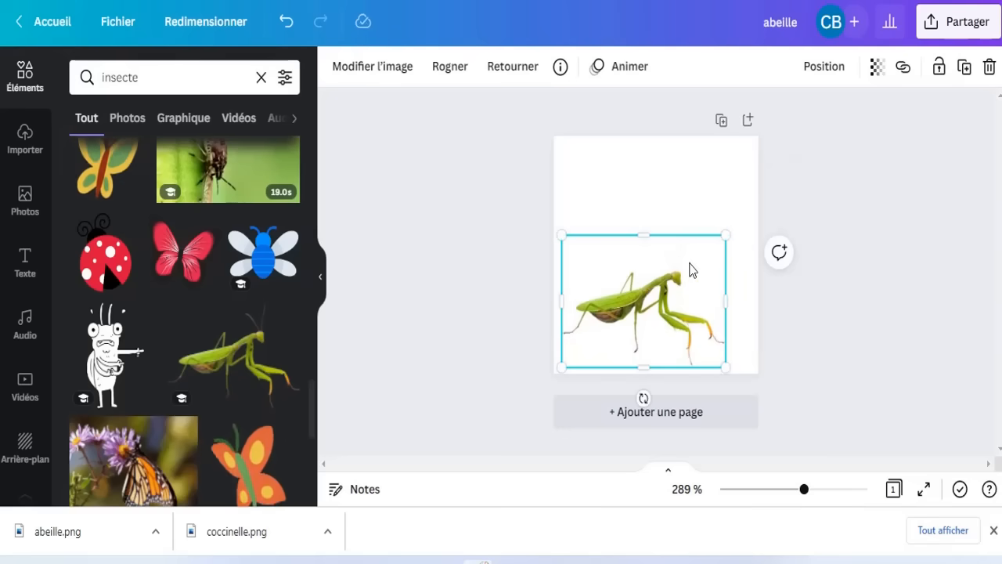
drag(726, 238, 755, 219)
click(683, 164)
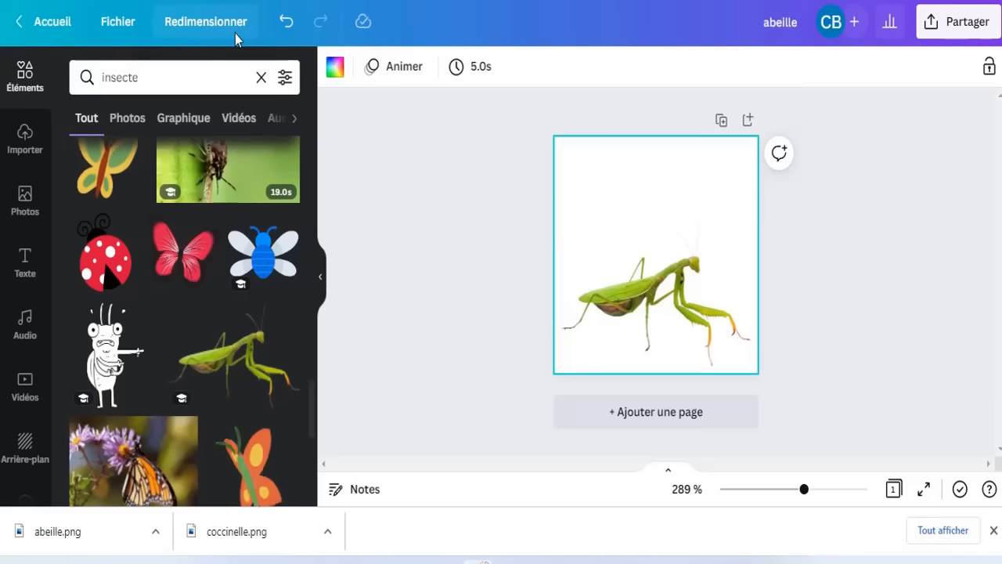
Resize the current design, without copying it, to 1 po wide by 0.5 po high
click(189, 23)
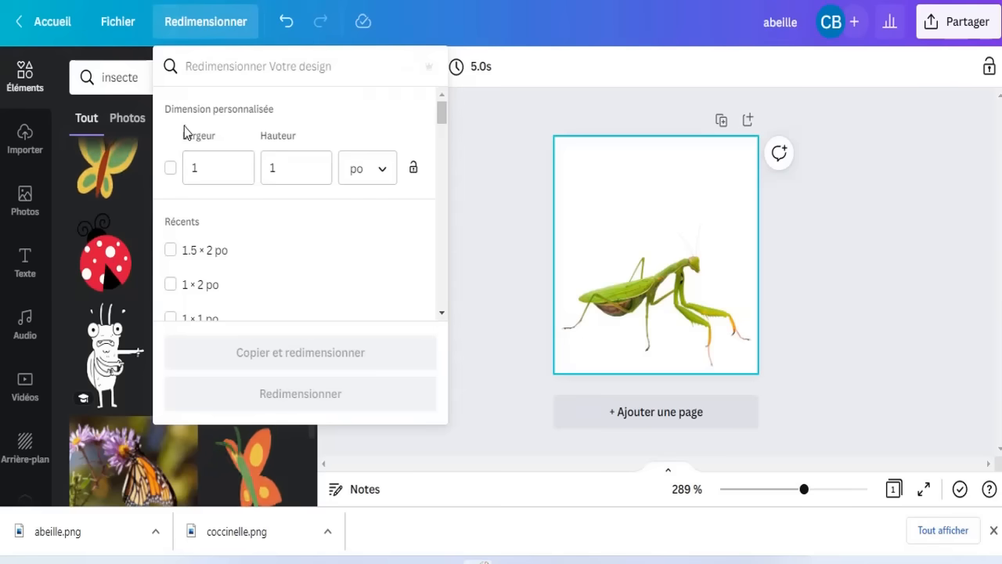
click(297, 169)
key(BackSpace)
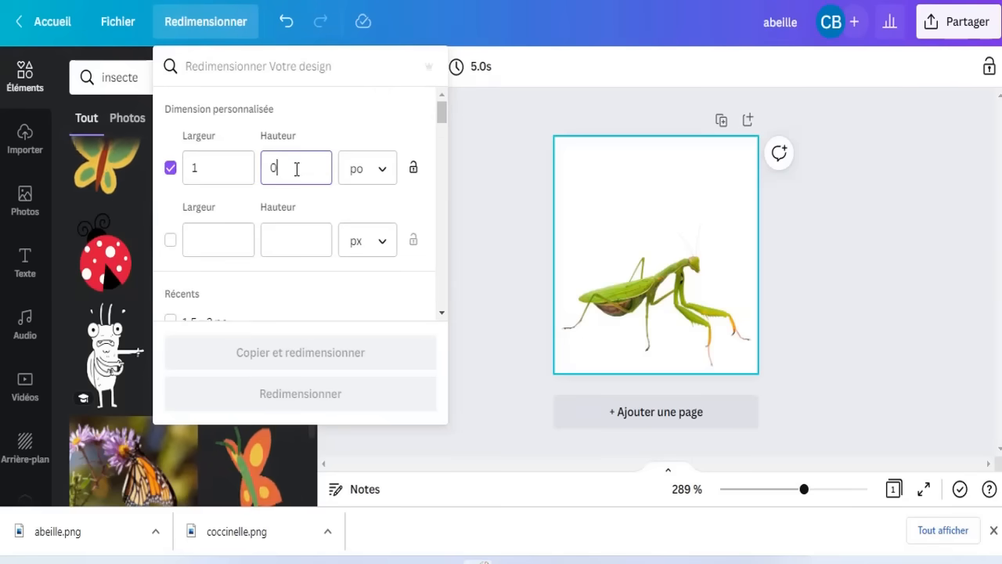
text(0.5)
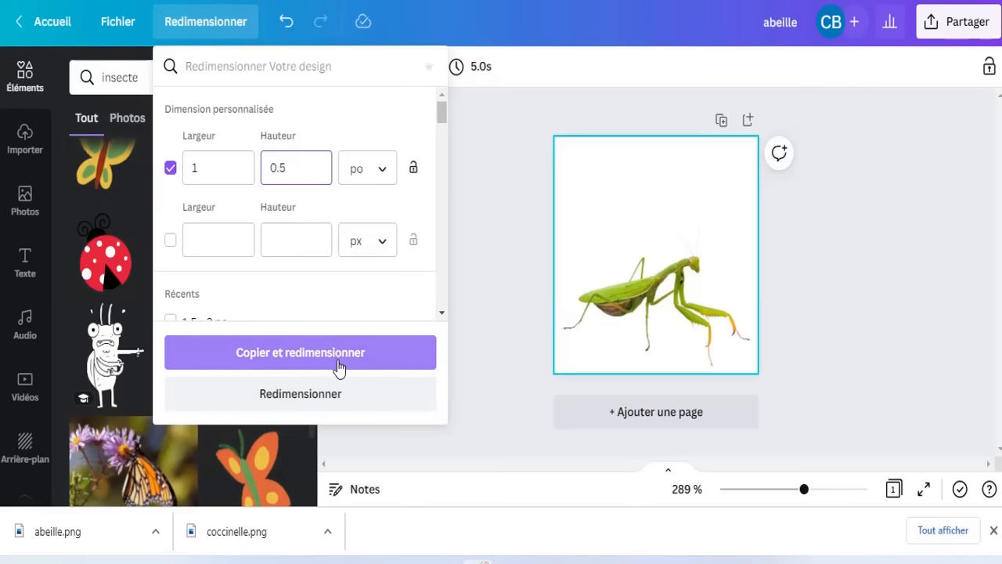
click(302, 394)
Shift the mantis toward the upper-left corner of the page and enlarge it to the full page height
click(594, 287)
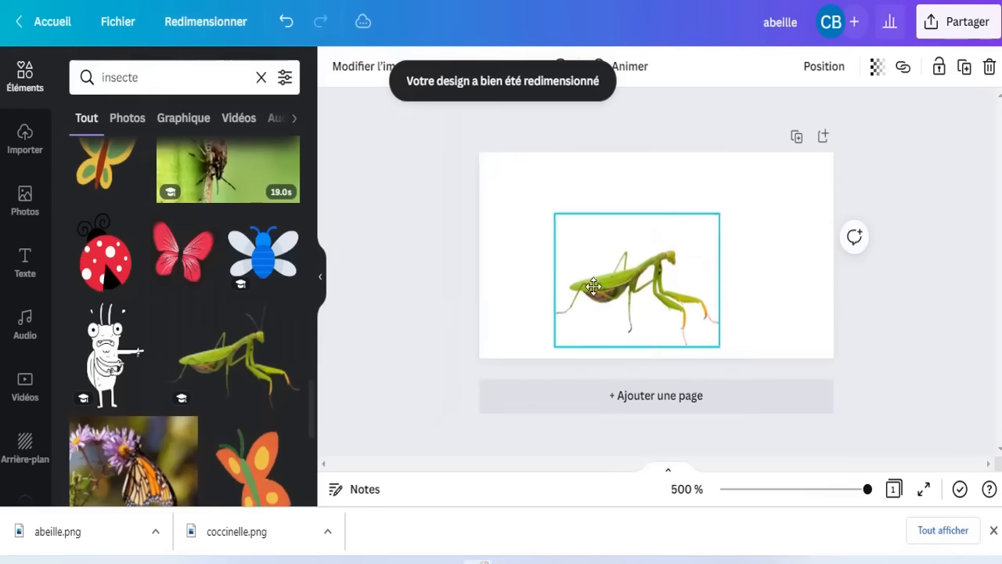
drag(594, 287, 524, 226)
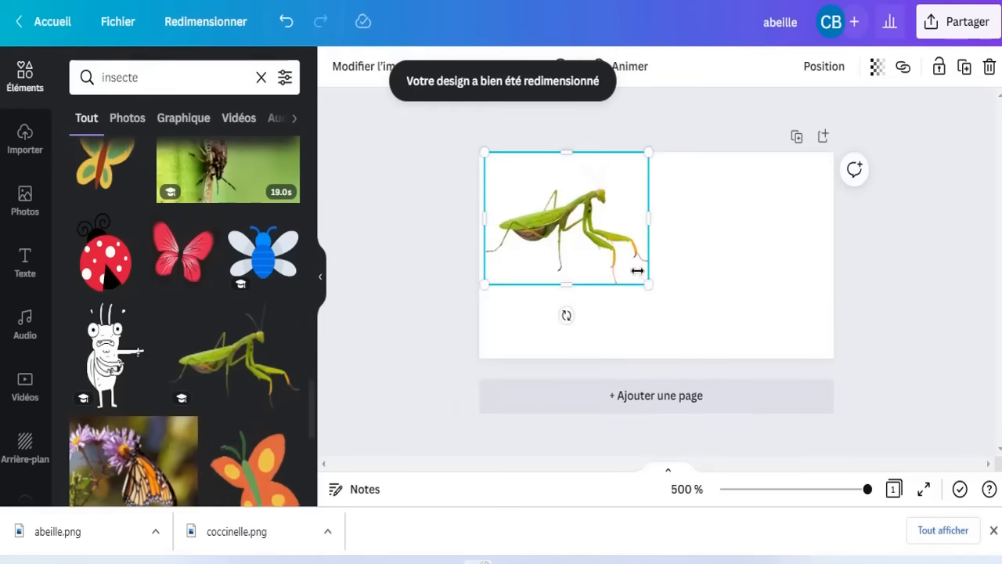
drag(647, 281, 776, 312)
mouse_move(642, 293)
mouse_down()
mouse_move(655, 284)
mouse_move(642, 286)
mouse_up()
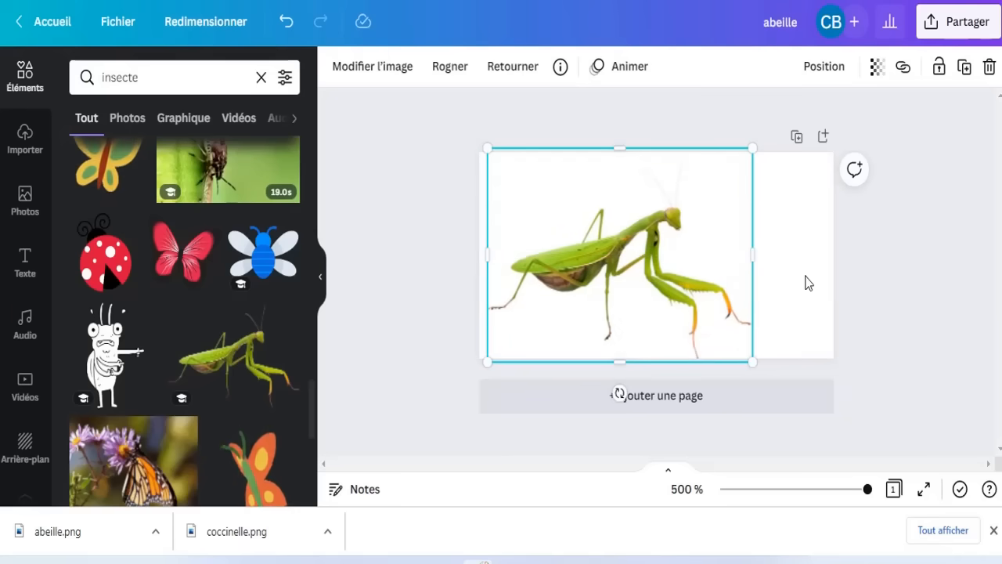
click(794, 269)
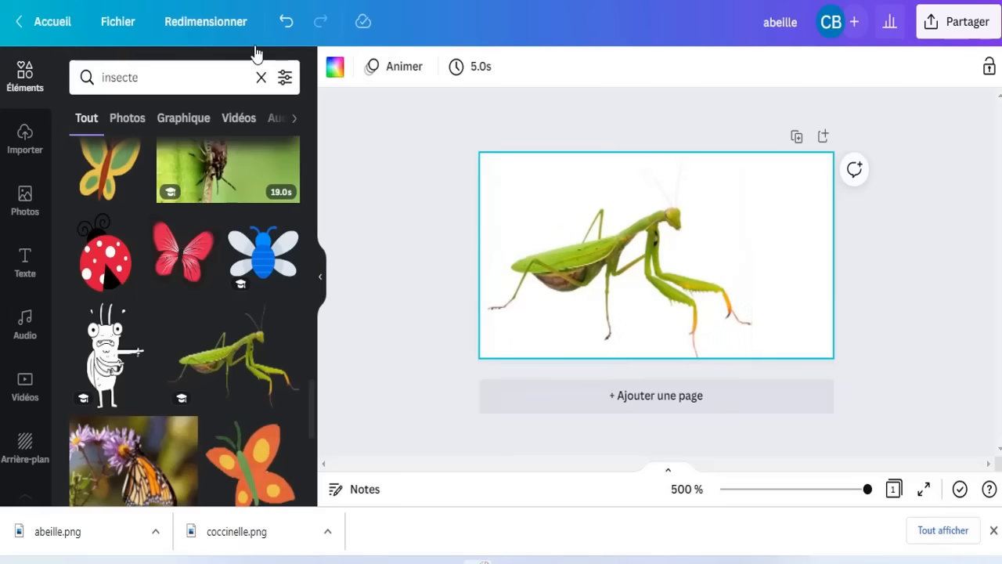
Resize the current design, without copying it, to a custom width of 0.7 po and height of 0.5 po
click(210, 23)
double_click(193, 166)
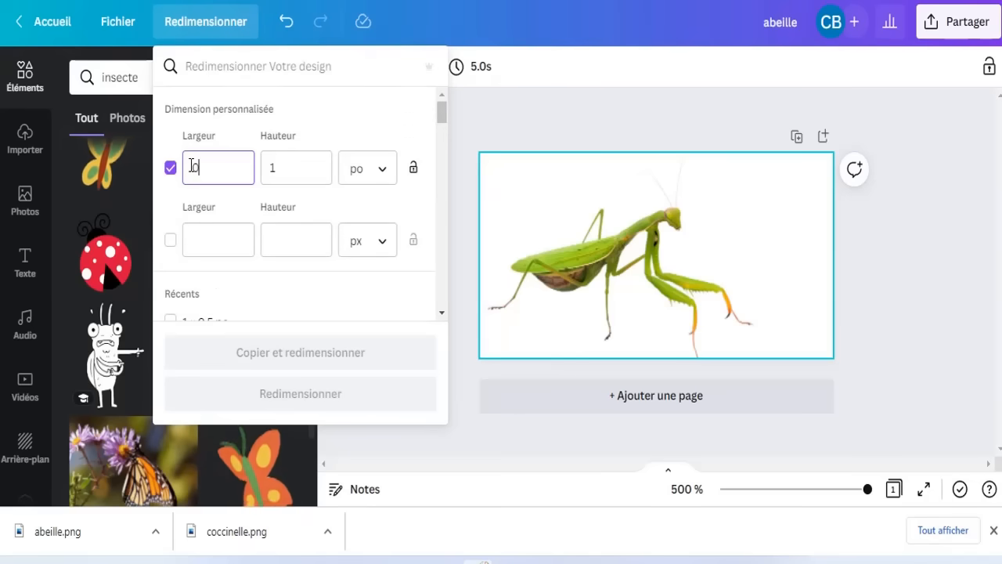
text(7)
double_click(194, 167)
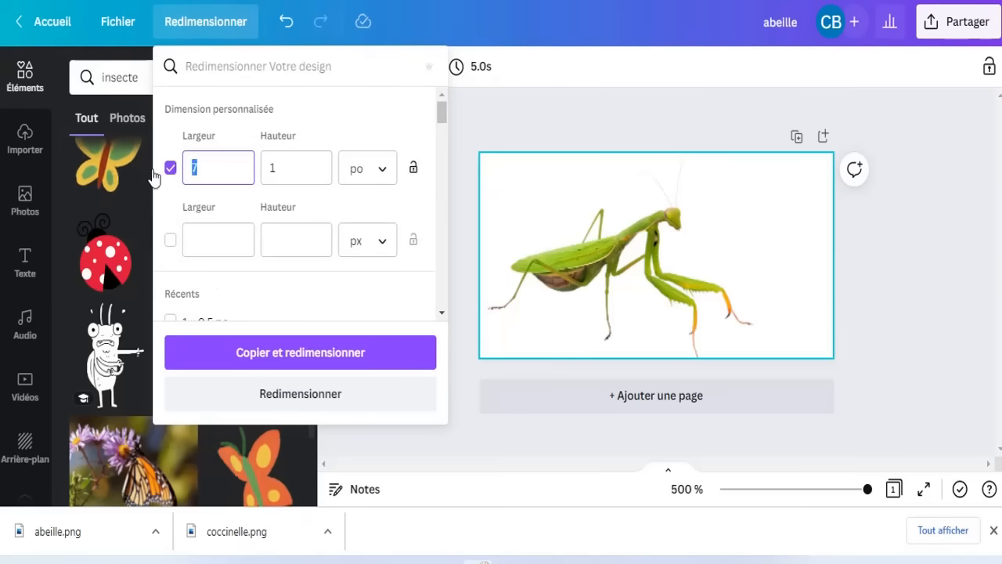
key(BackSpace)
text(0)
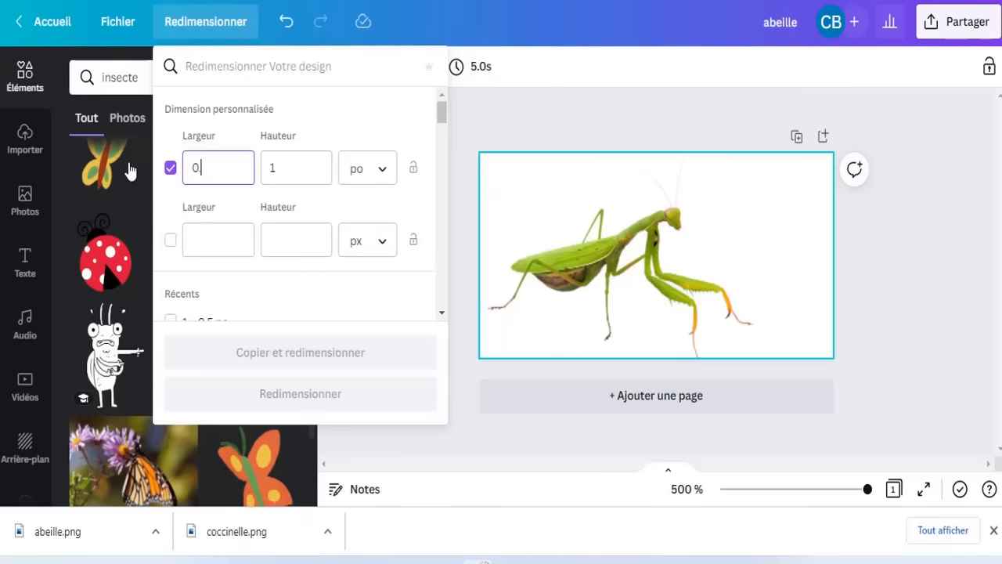
text(.7)
click(290, 171)
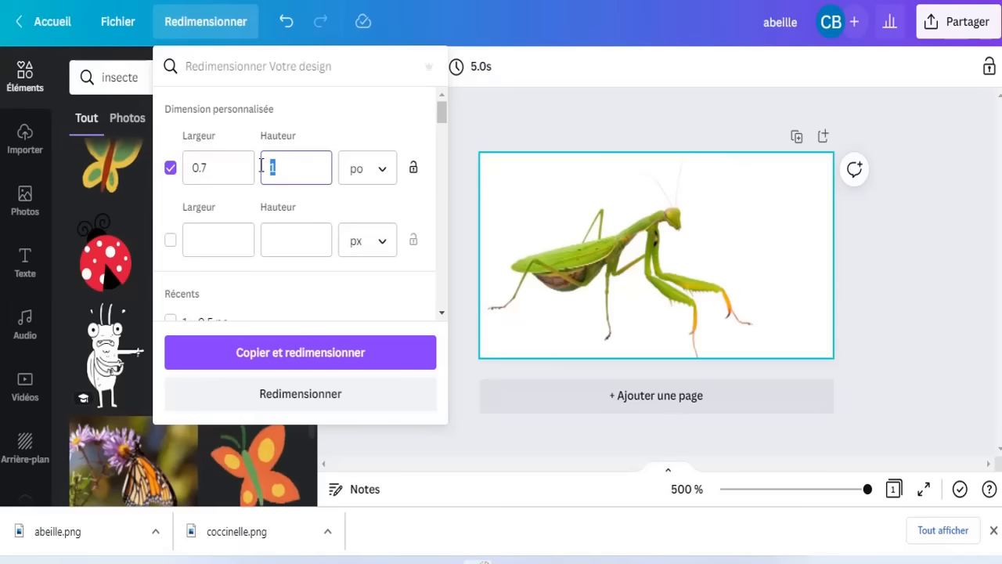
text(0.)
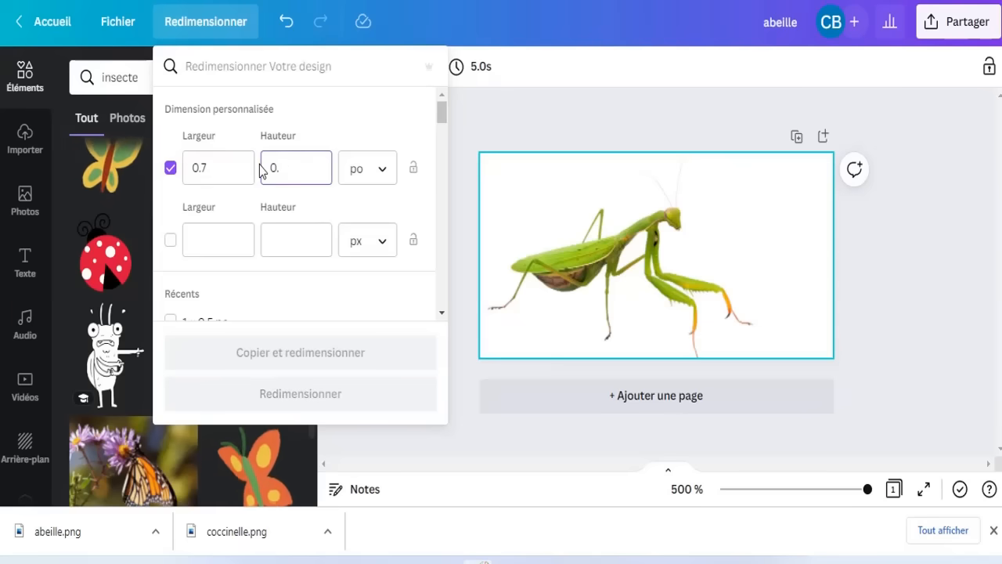
text(5)
click(290, 399)
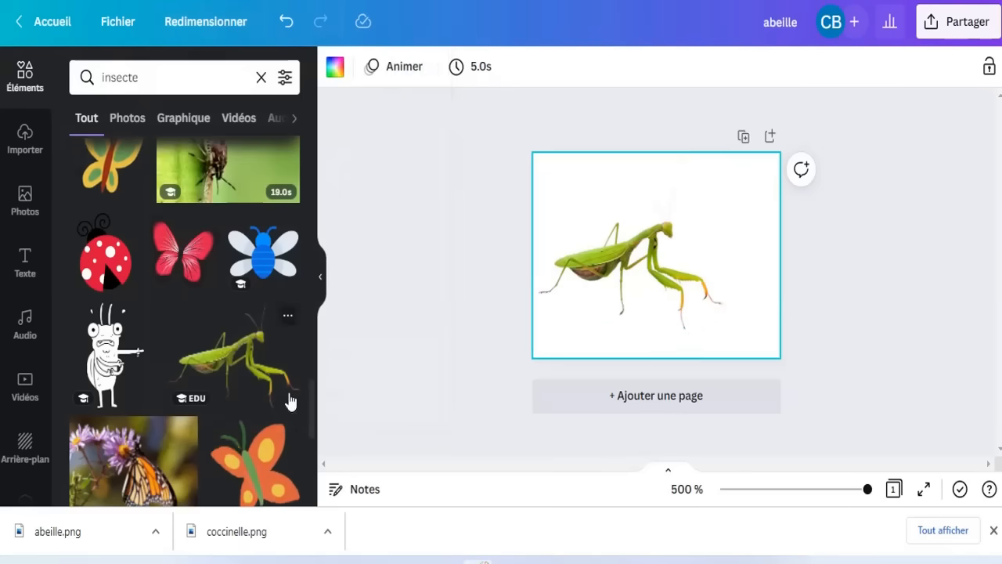
Move the mantis up slightly and enlarge it until it spans the full width of the page
drag(640, 252, 634, 218)
drag(721, 304, 778, 359)
click(844, 291)
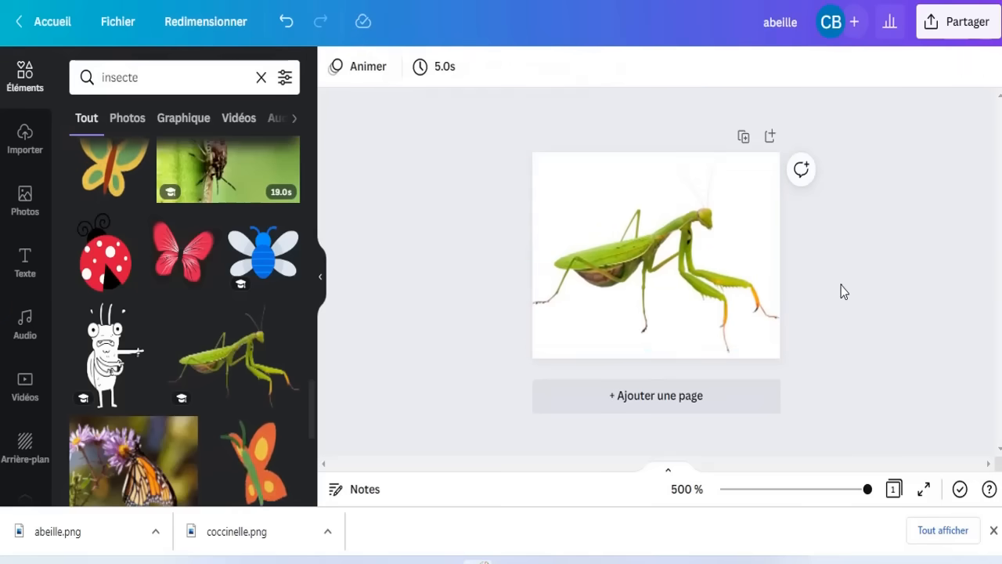
Download the mantis design as a PNG with the saved download settings
click(946, 30)
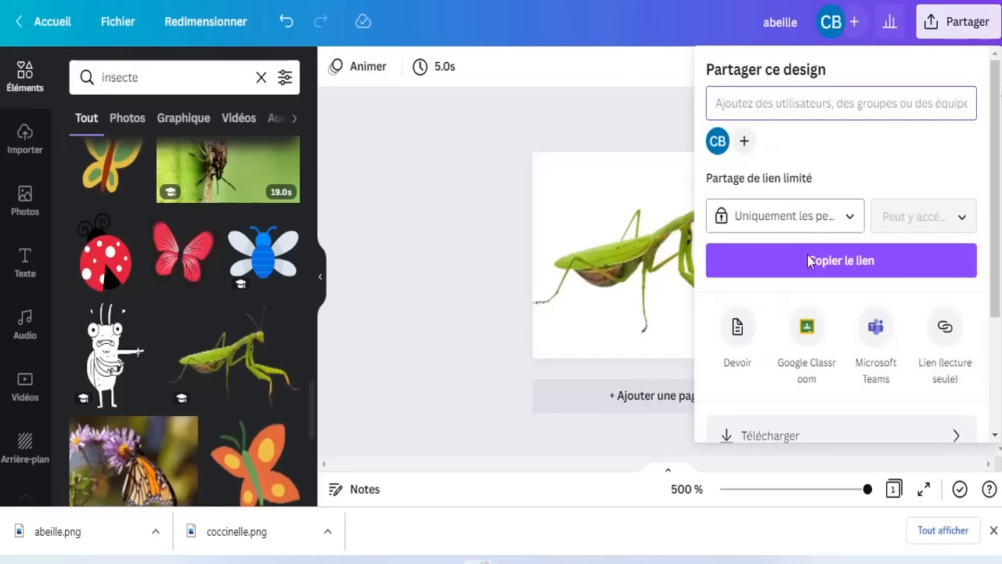
click(793, 437)
click(788, 381)
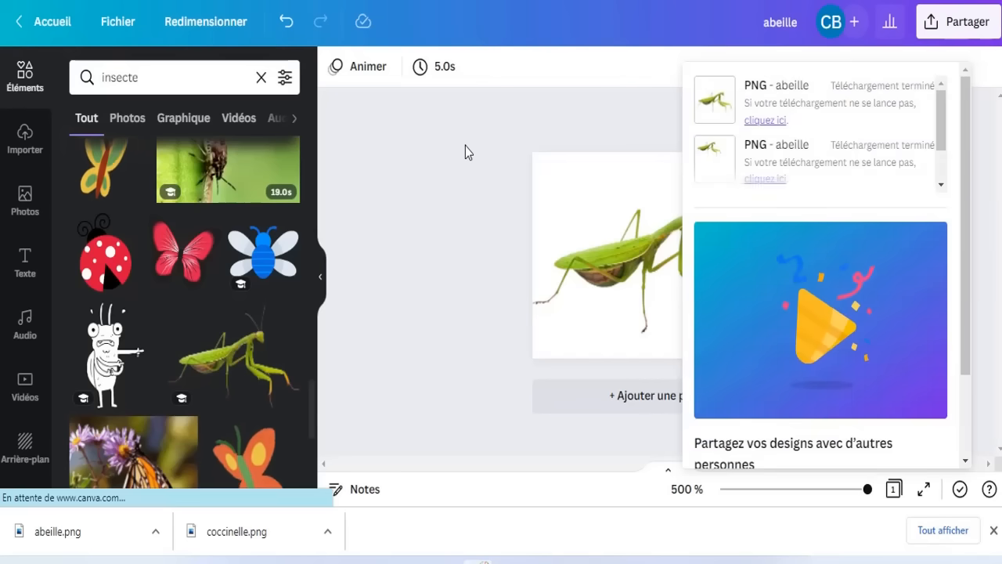
click(422, 139)
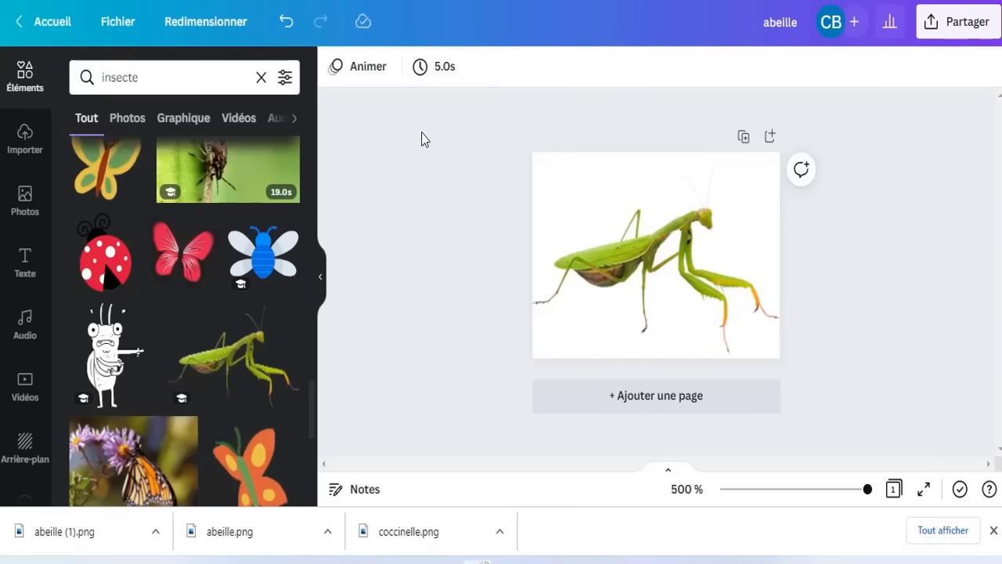
Switch to the SMART Notebook file with the Easter egg background and insert the image oeuf (6) from the Pâques folder
mouse_move(509, 562)
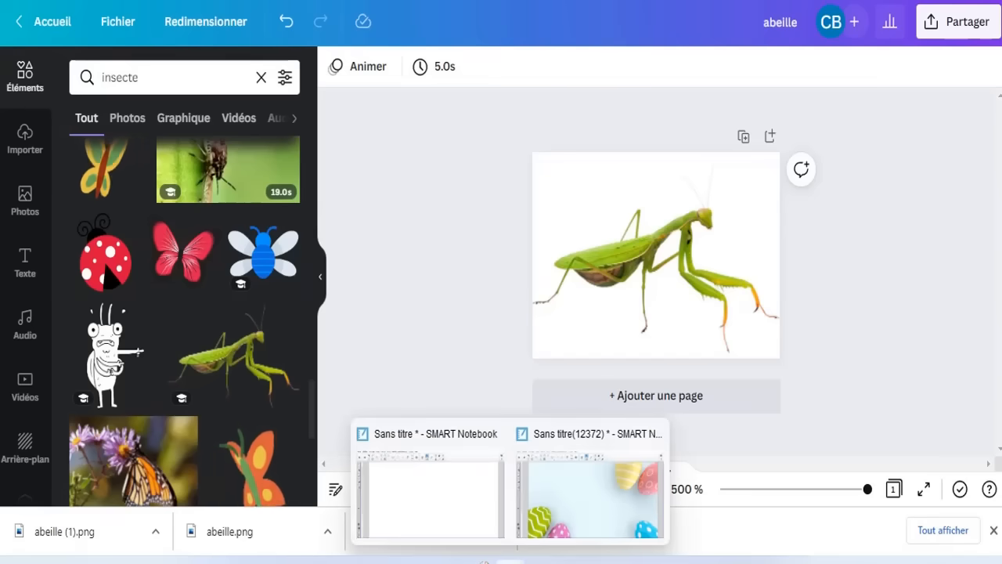
click(552, 509)
click(142, 25)
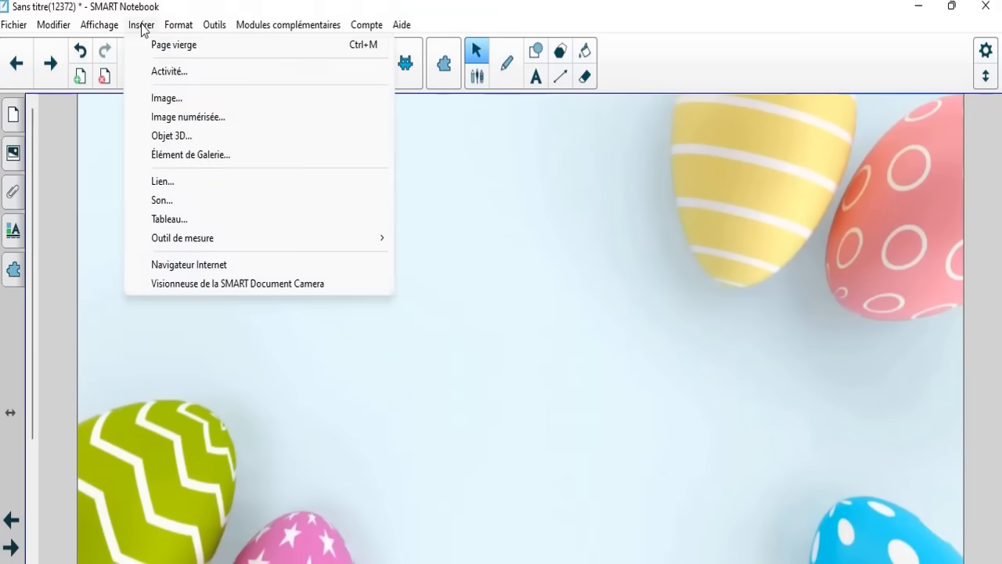
click(179, 104)
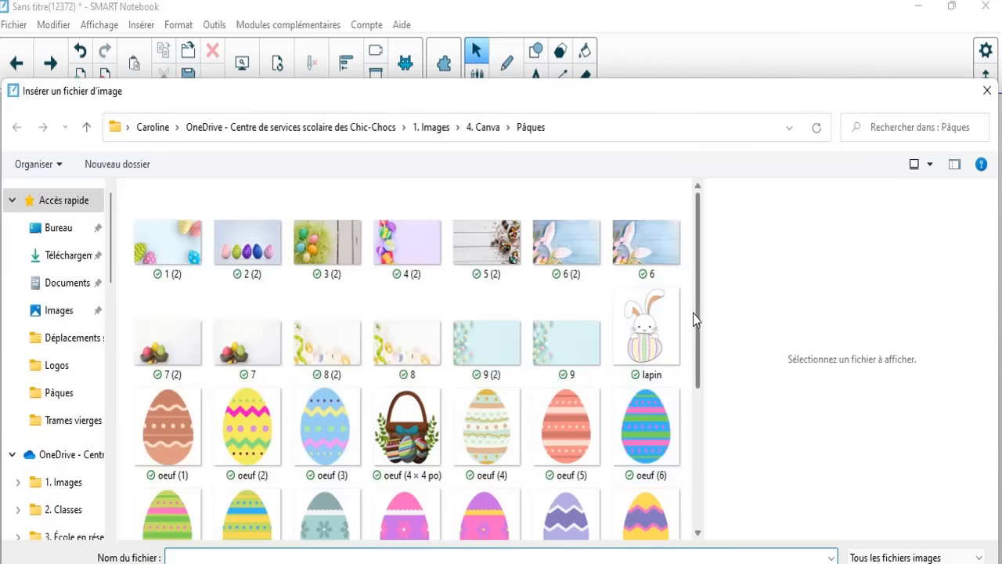
scroll(694, 325, down, 2)
click(647, 332)
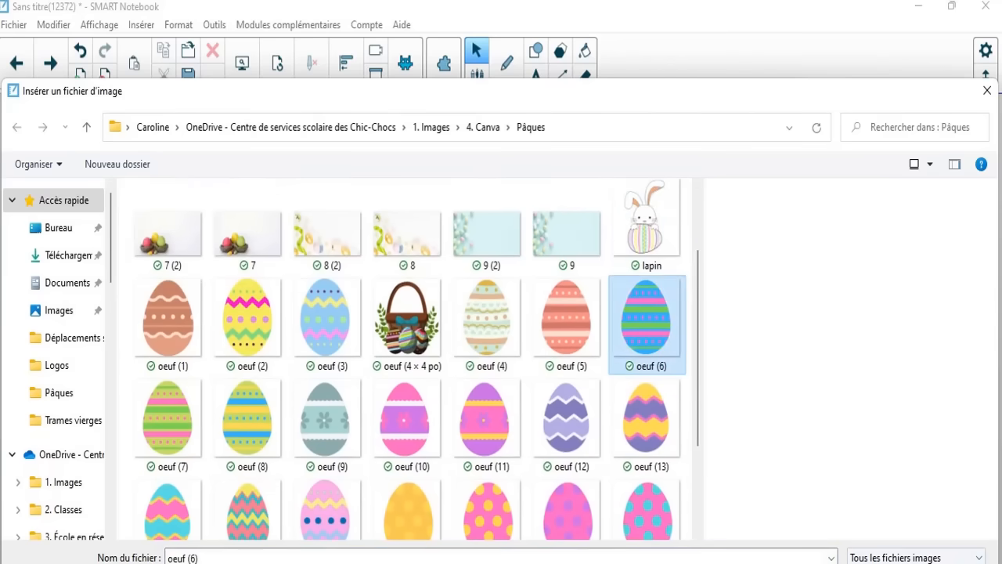
key(Return)
Shrink the inserted striped egg to about half its size and place it just beside the green zigzag egg
drag(314, 353, 357, 383)
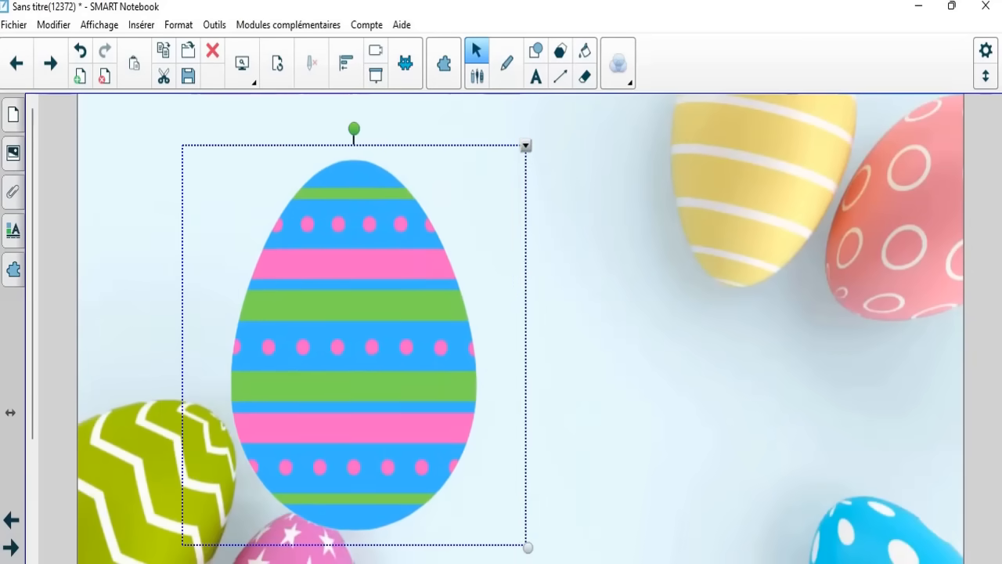
drag(527, 549, 358, 331)
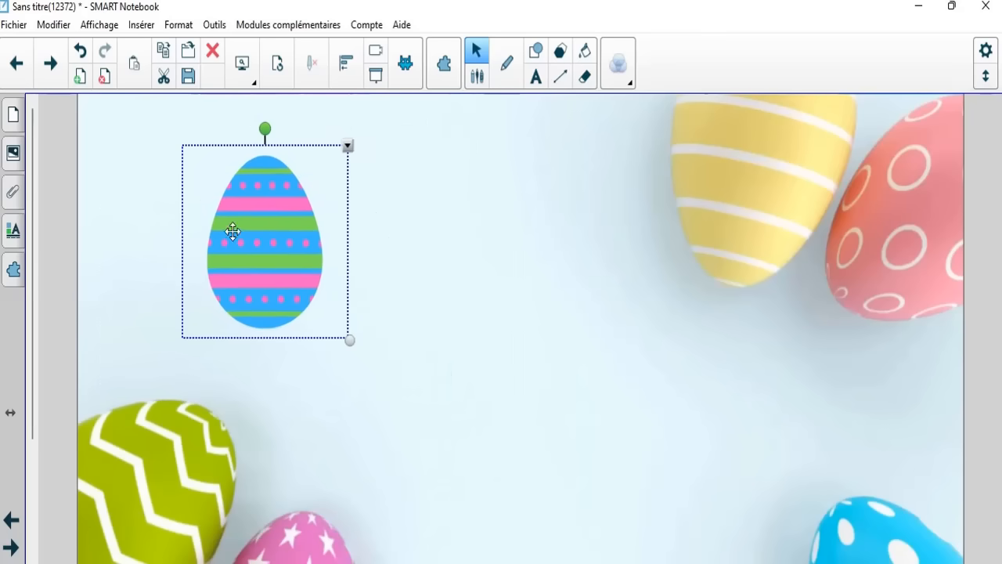
drag(230, 226, 290, 402)
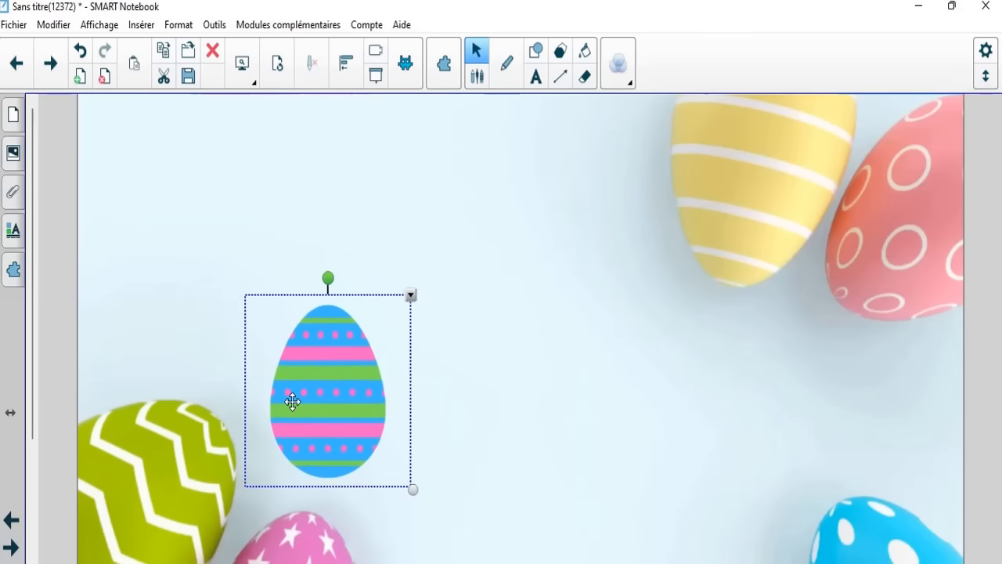